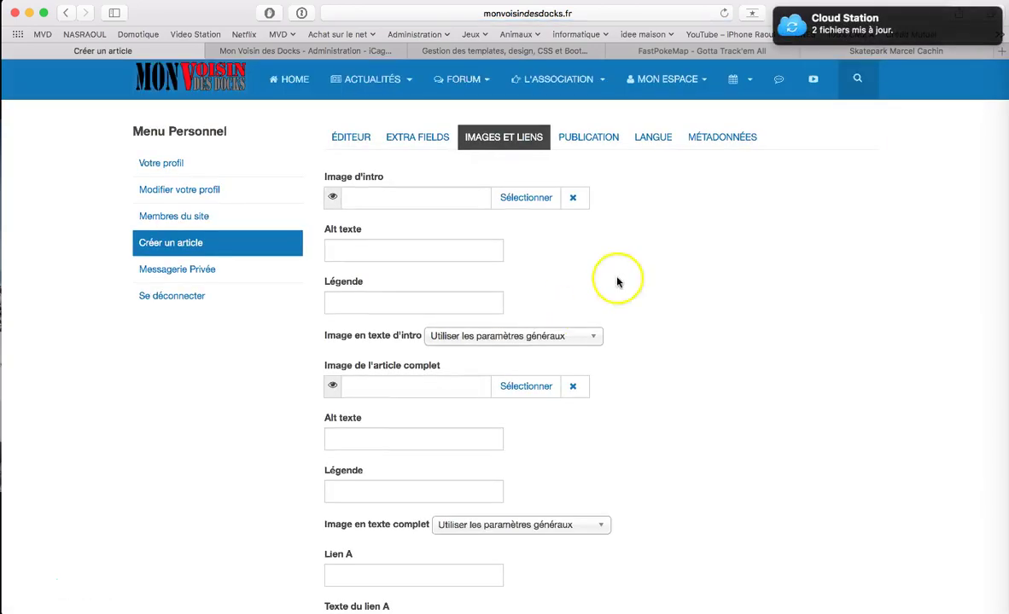
- Review the new article's editor section with its title, alias and text area, and the extra fields section
click(341, 136)
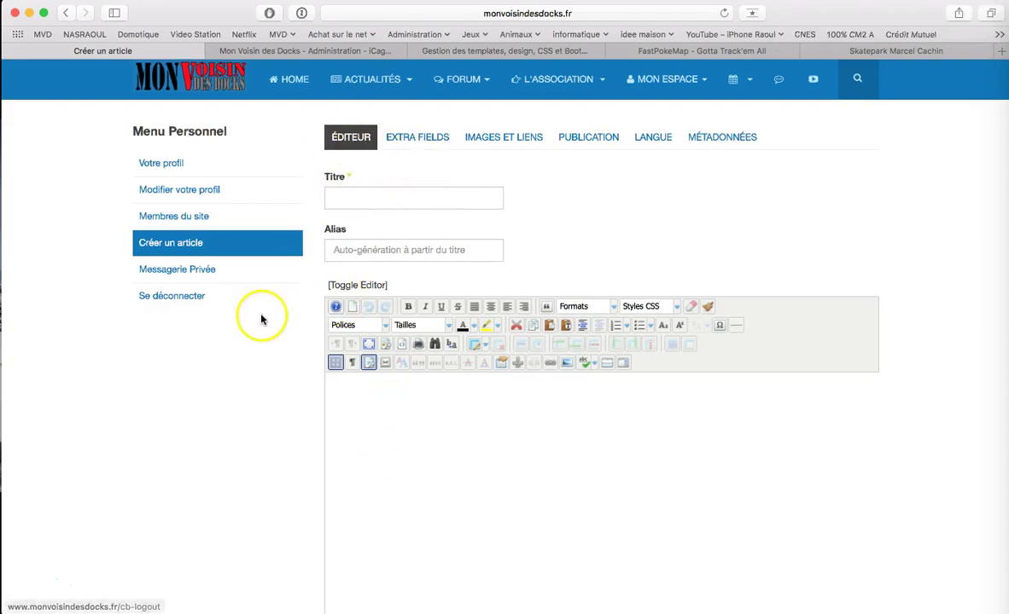
scroll(413, 449, down, 2)
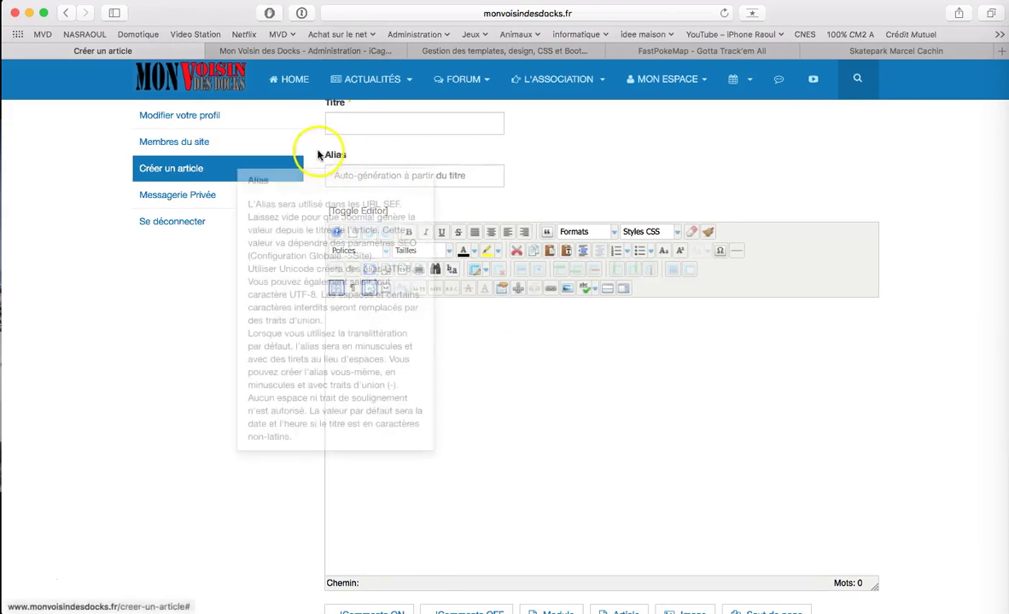
click(423, 361)
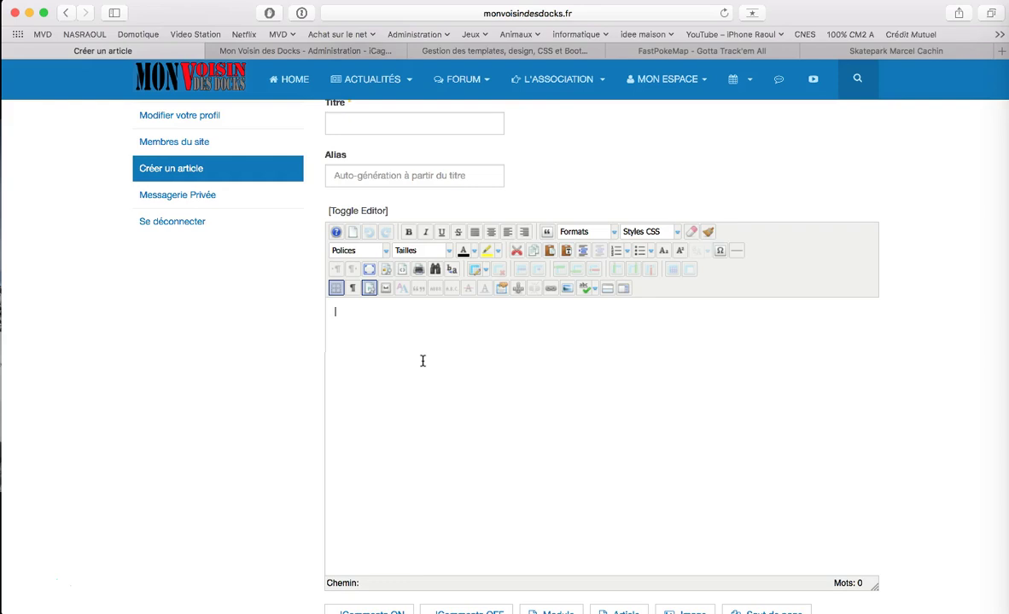
scroll(404, 352, down, 2)
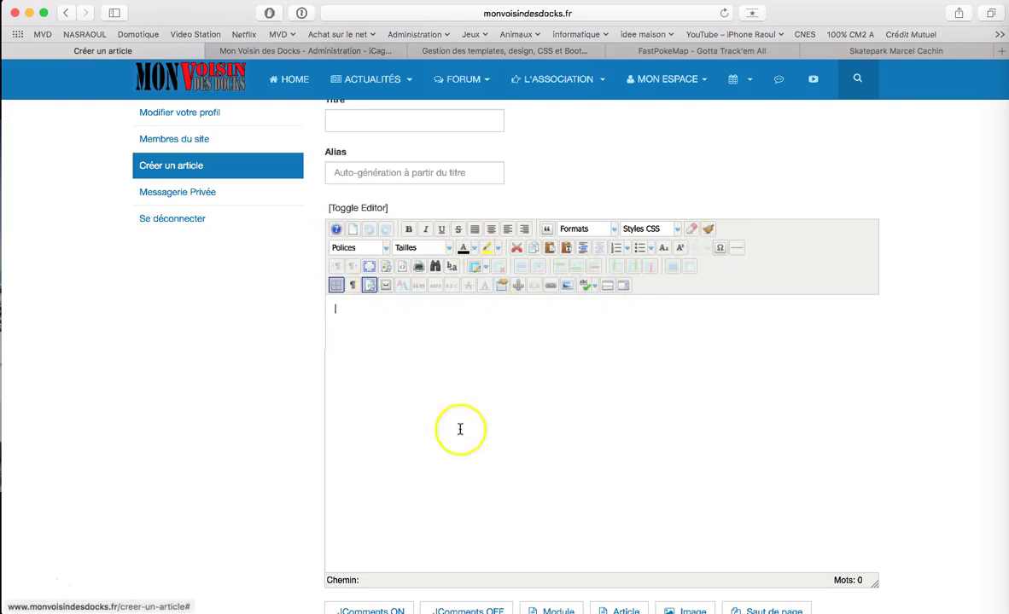
scroll(453, 452, up, 2)
scroll(453, 456, down, 5)
scroll(453, 456, up, 5)
click(418, 141)
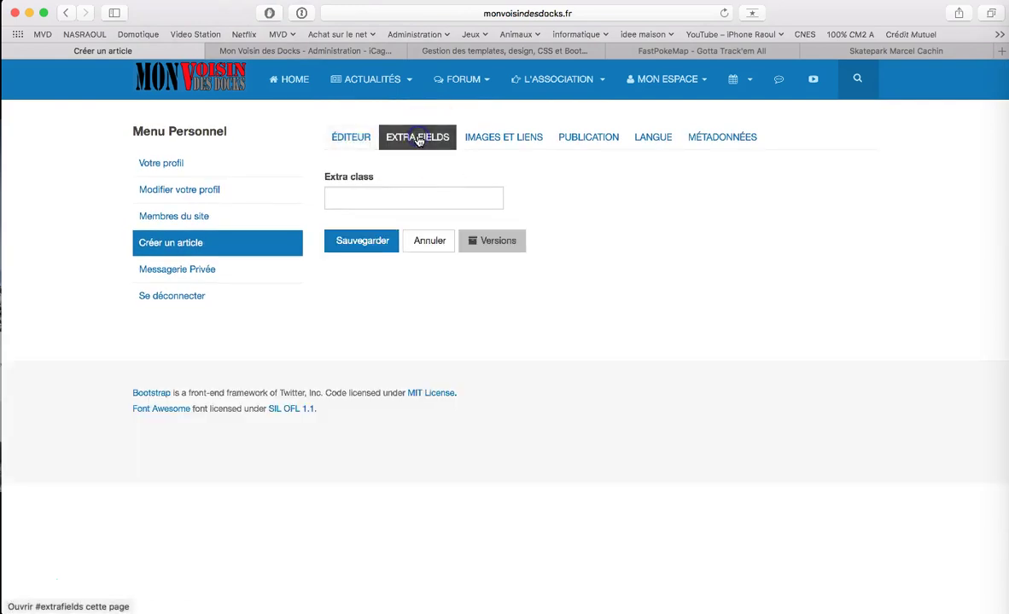
- Examine the article's image and link fields, from the intro image through the link entries
click(510, 139)
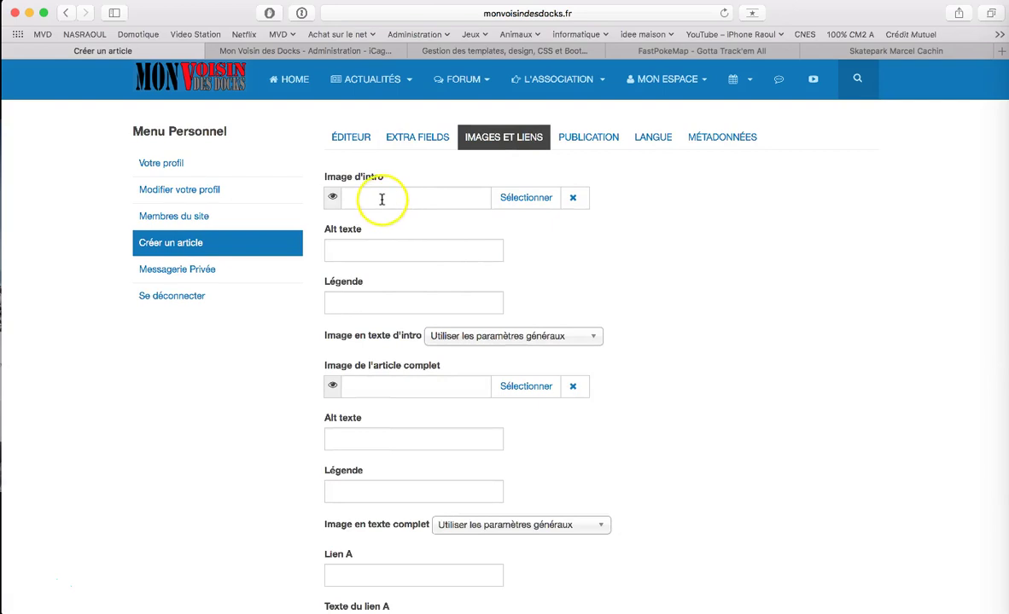
mouse_move(324, 181)
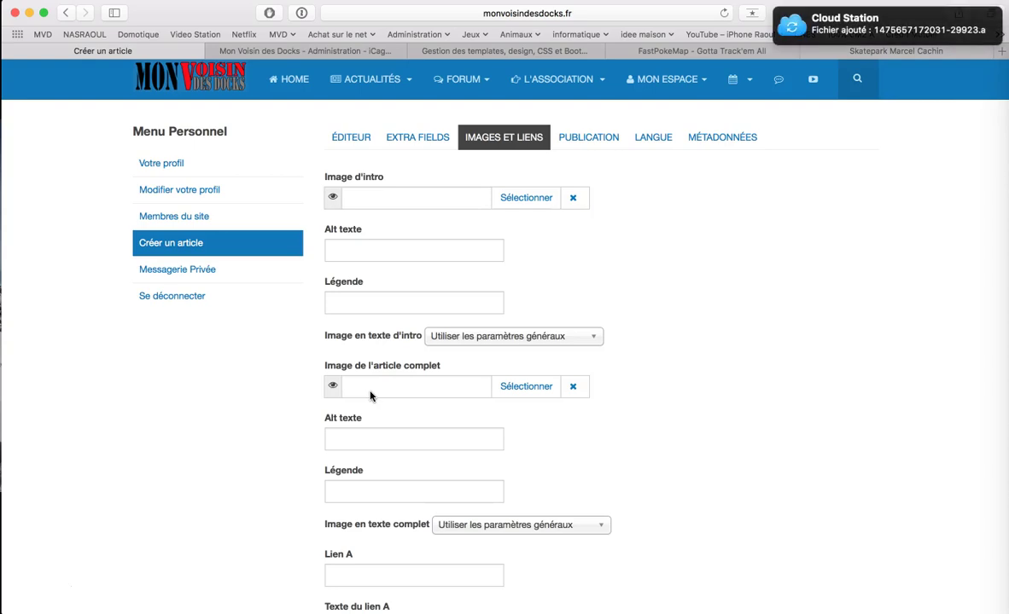
scroll(359, 427, down, 3)
scroll(357, 430, down, 5)
scroll(357, 430, up, 5)
scroll(356, 429, up, 2)
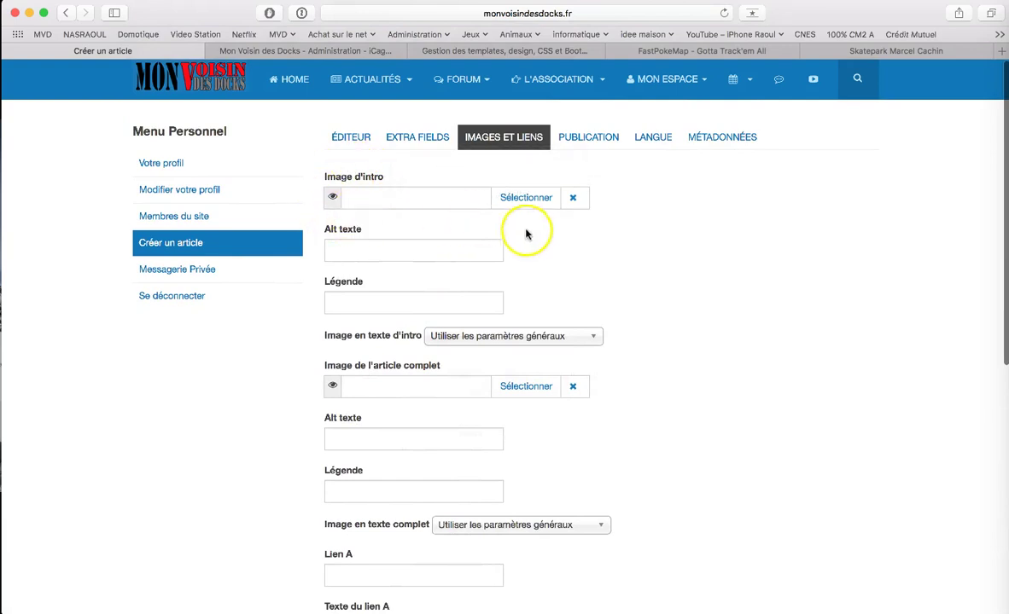
- Open the file manager for the intro image and browse the files in the Actualites folder
click(446, 196)
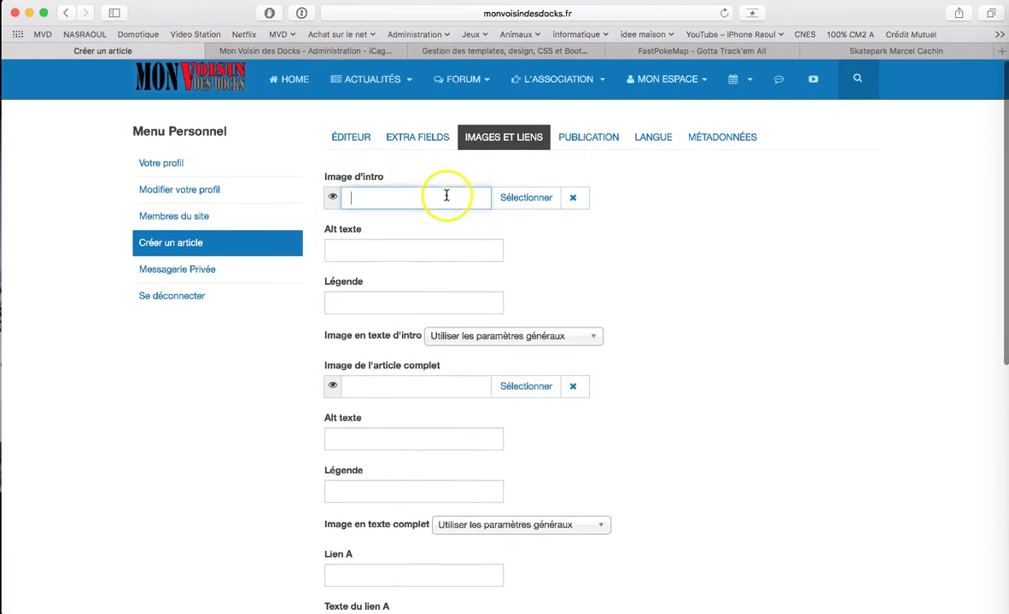
click(524, 198)
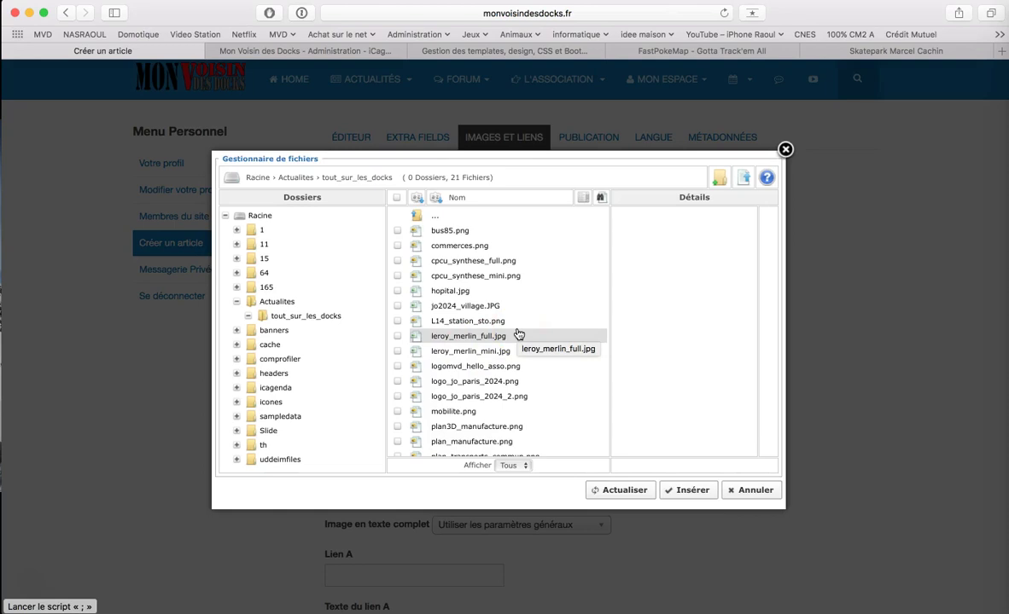
click(271, 301)
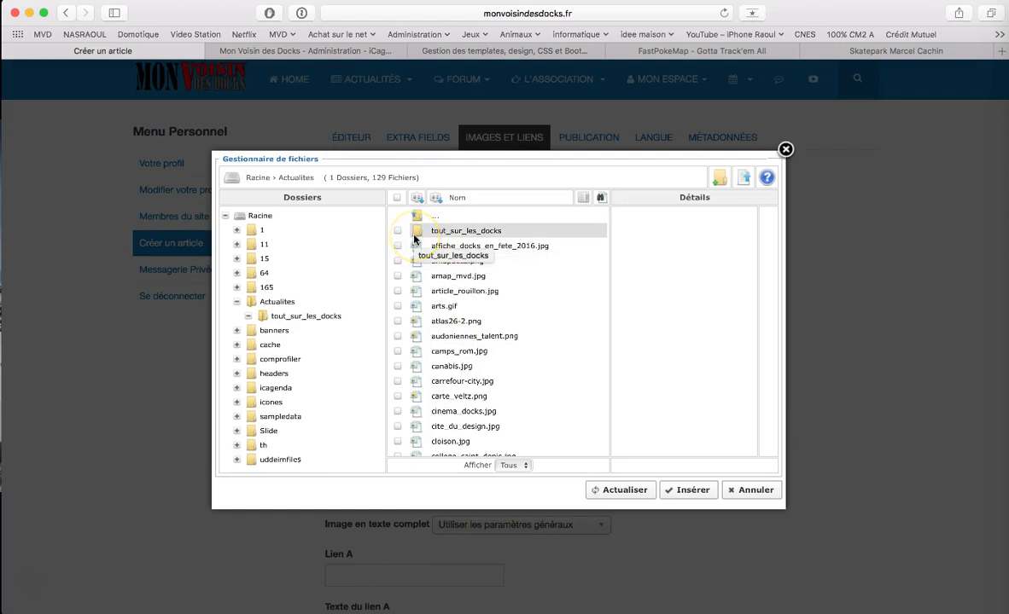
click(445, 231)
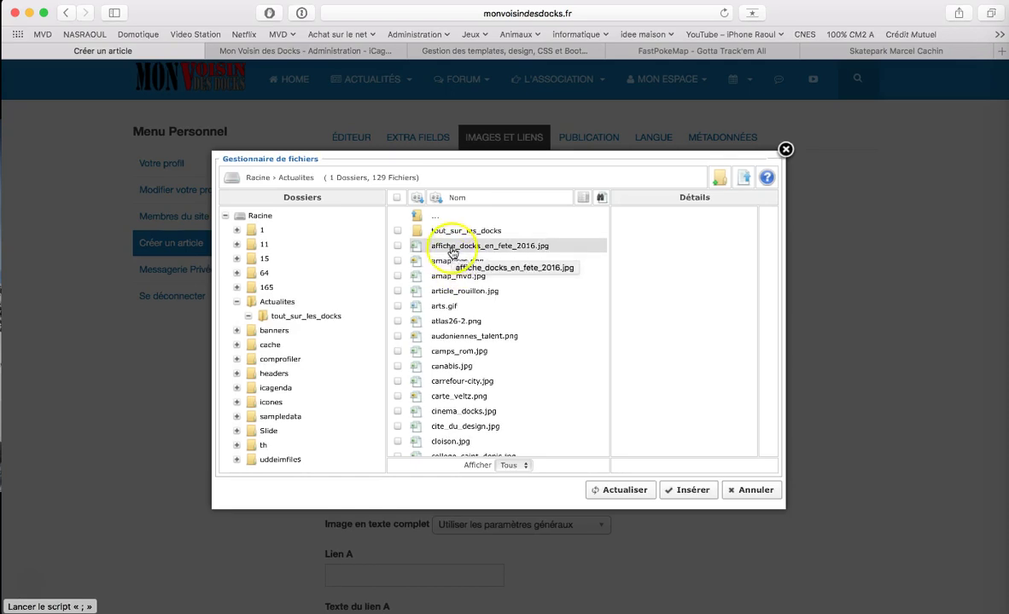
scroll(469, 298, down, 8)
scroll(469, 285, down, 3)
scroll(469, 285, up, 8)
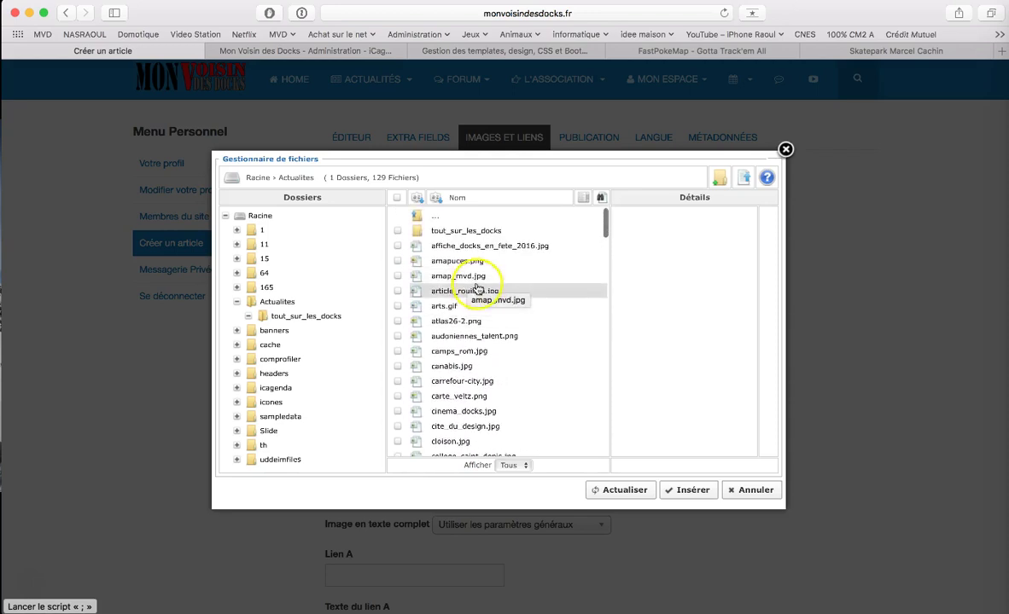
- Upload logomvd_hello_asso.png from the Bureau folder into the Actualites folder
click(744, 179)
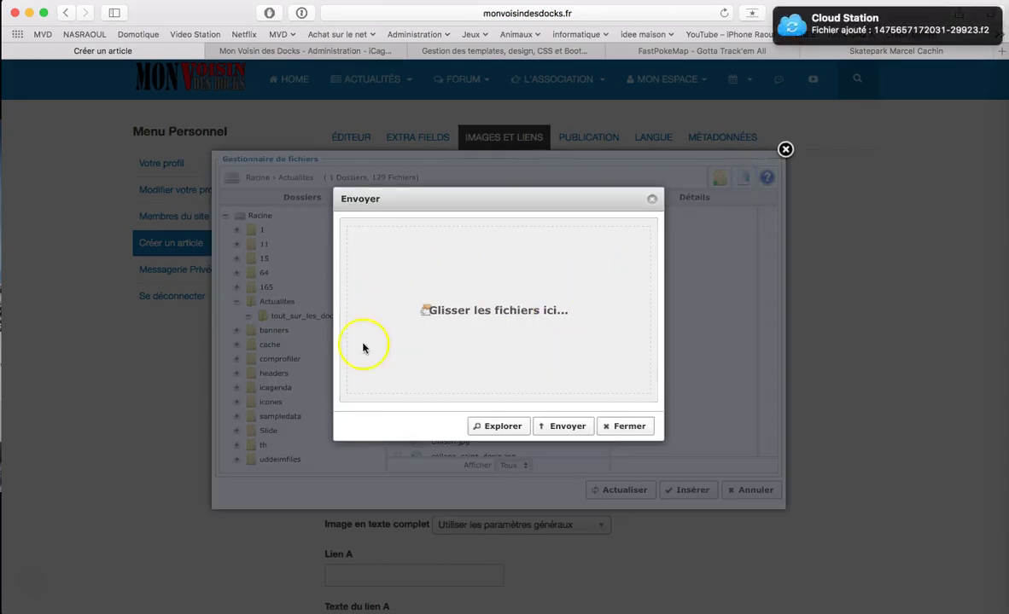
click(484, 427)
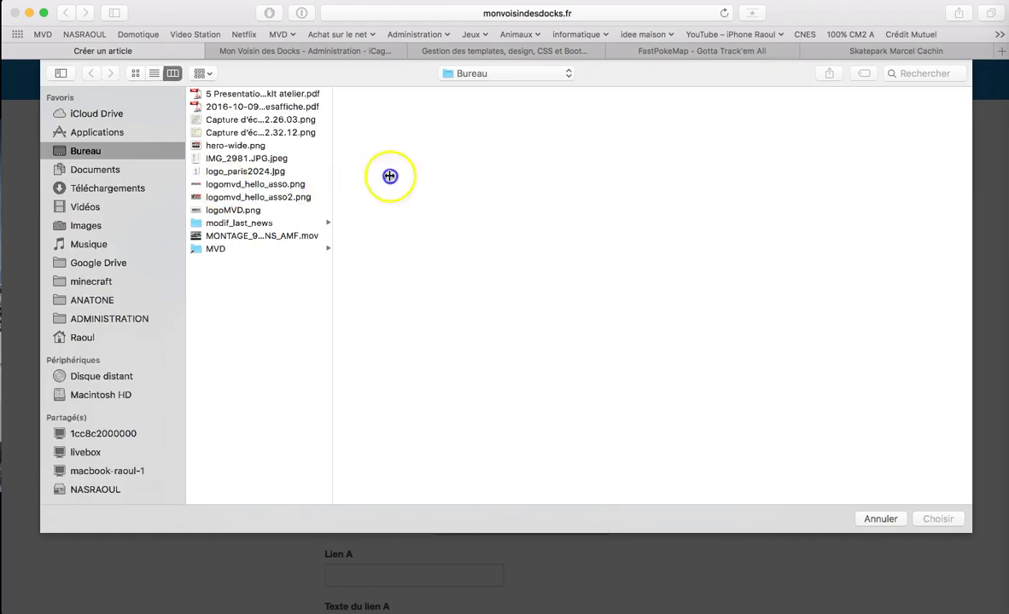
double_click(332, 176)
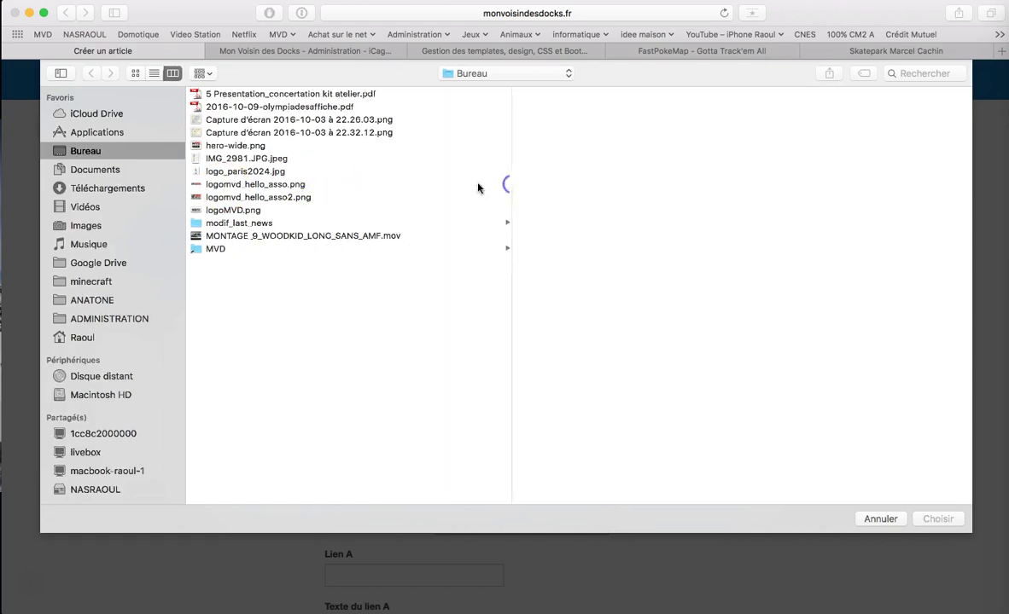
click(260, 185)
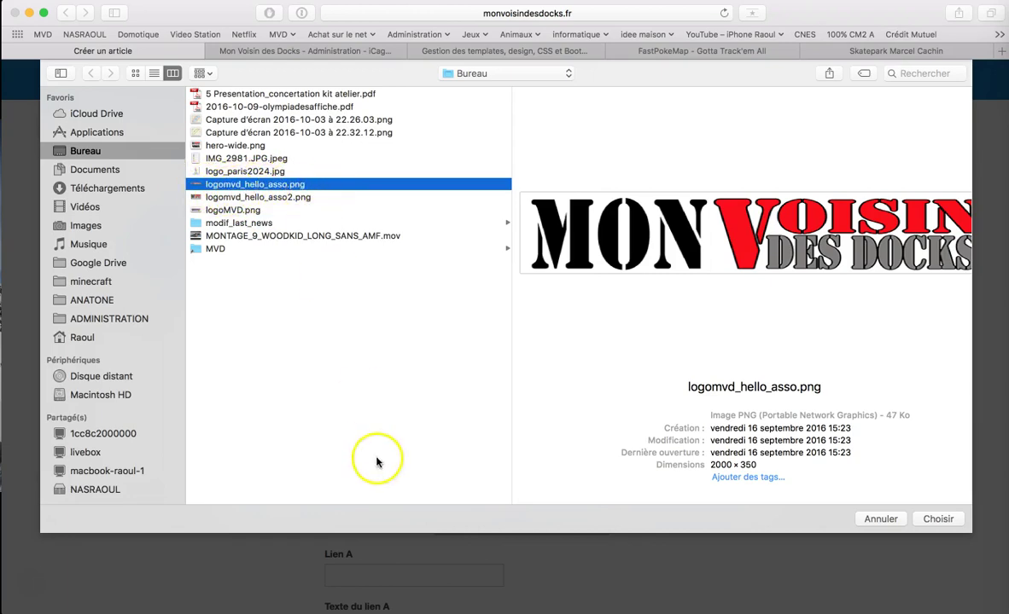
click(939, 519)
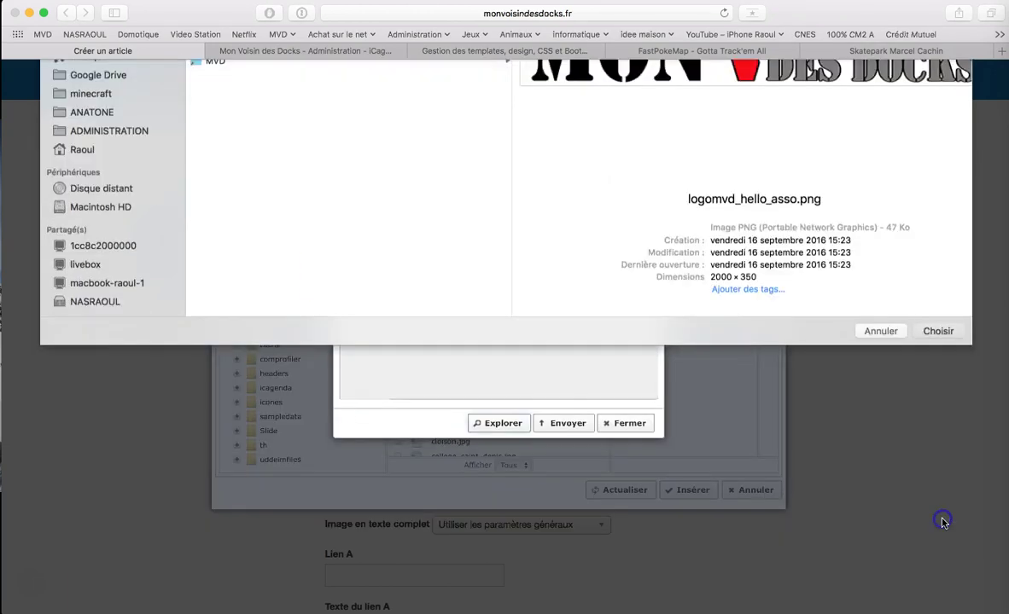
click(568, 424)
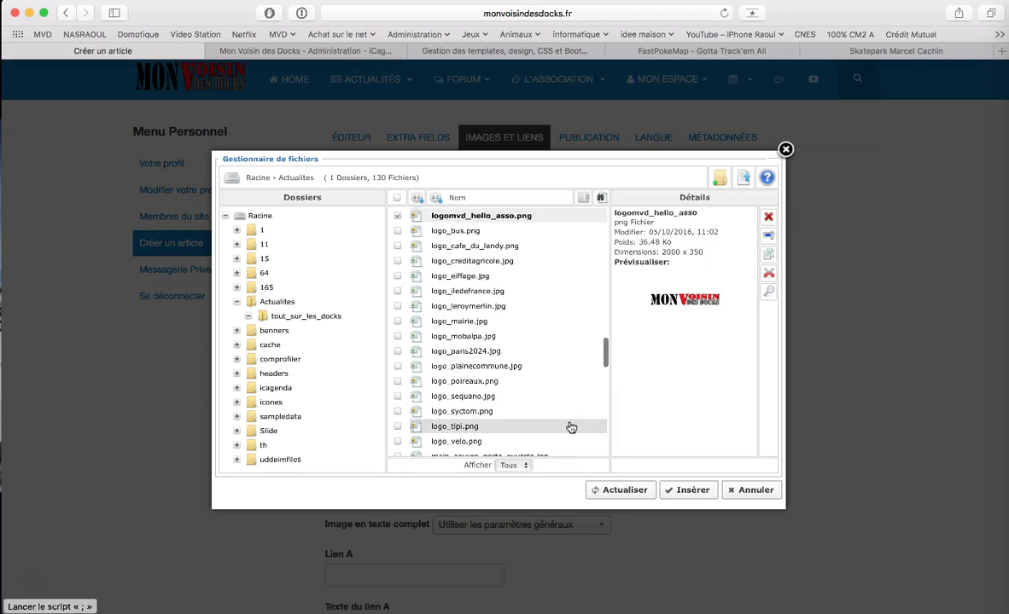
- Insert the uploaded logomvd_hello_asso.png as the article's intro image
click(522, 219)
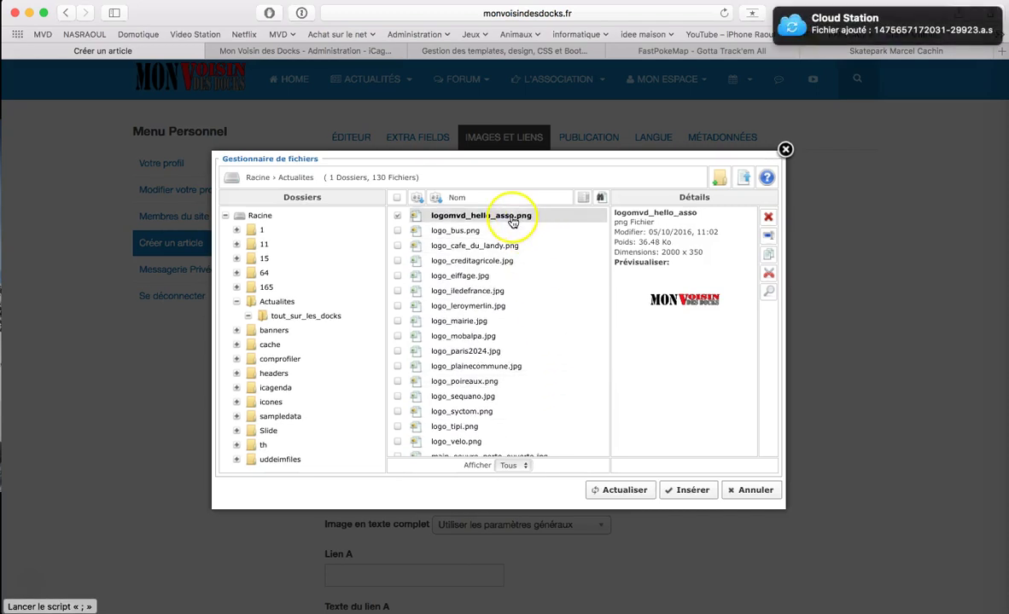
click(488, 219)
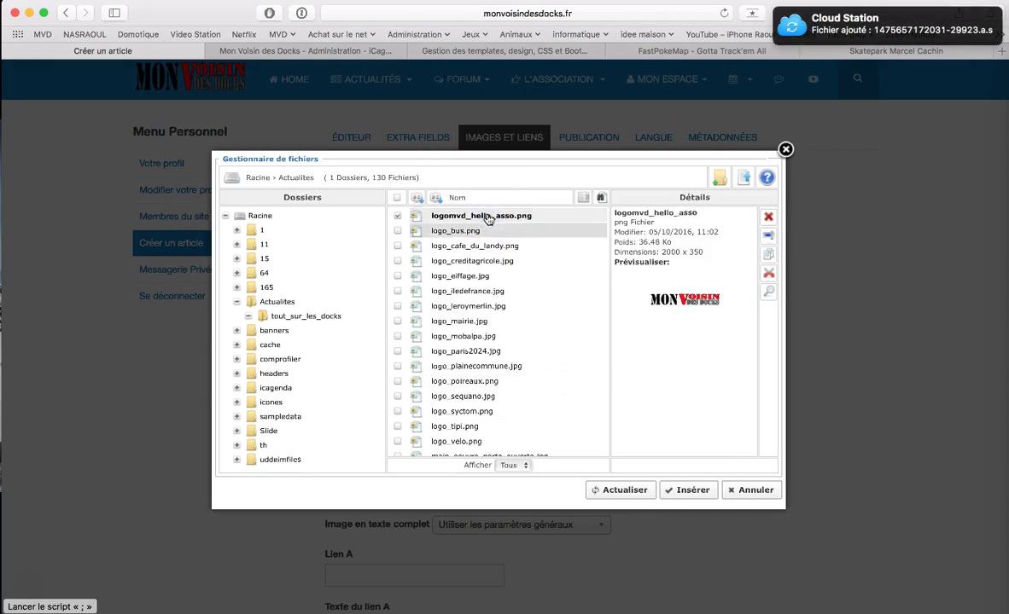
click(690, 491)
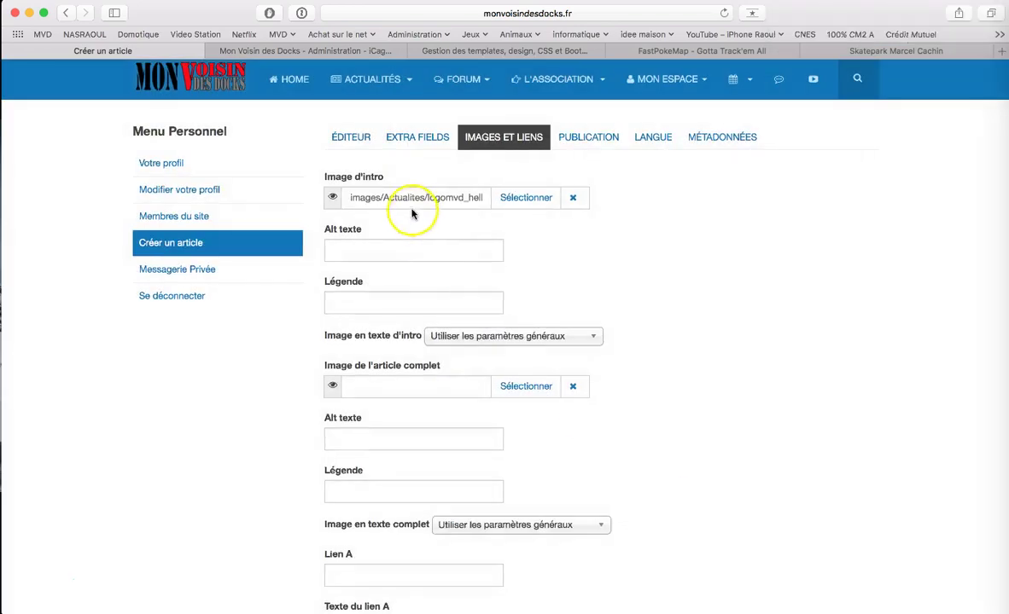
- Copy the intro image path images/Actualites/logomvd_hello_asso.png into the full article image field
click(349, 199)
triple_click(349, 199)
key(super+c)
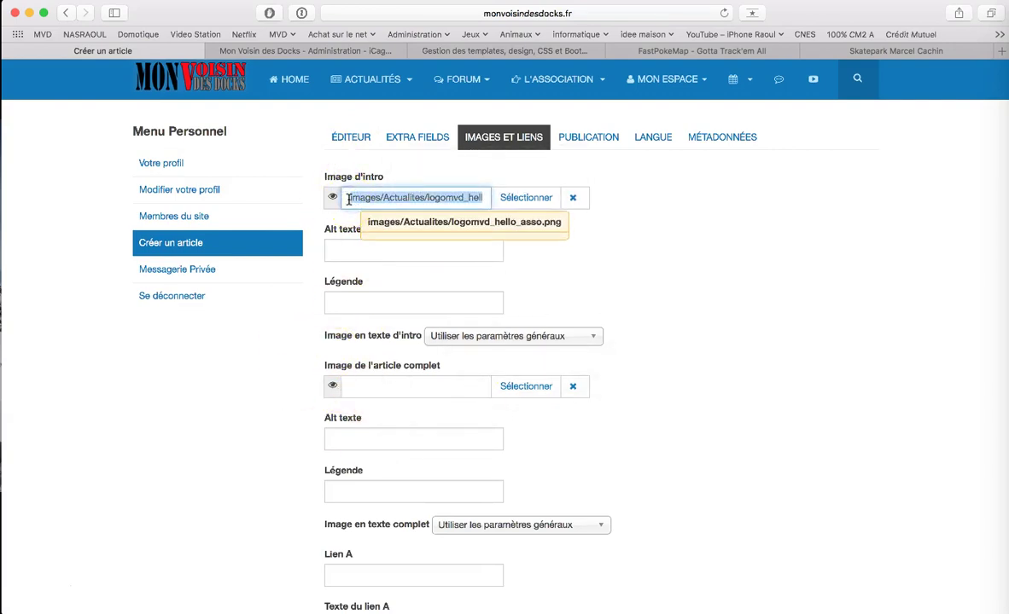
click(401, 379)
key(super+v)
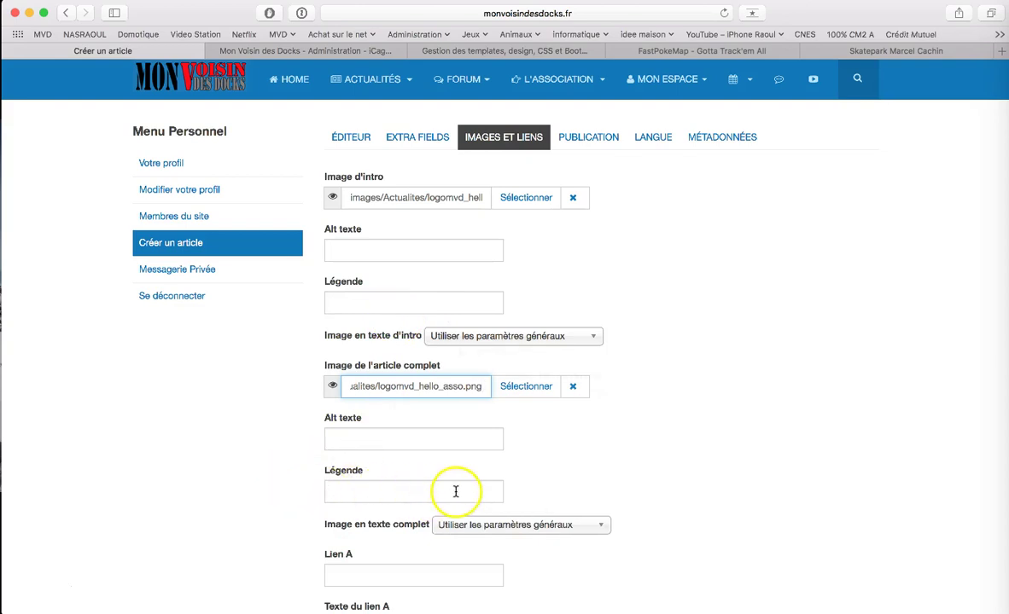
- Open the article's publication settings and examine the available categories without changing the selection
scroll(215, 461, down, 10)
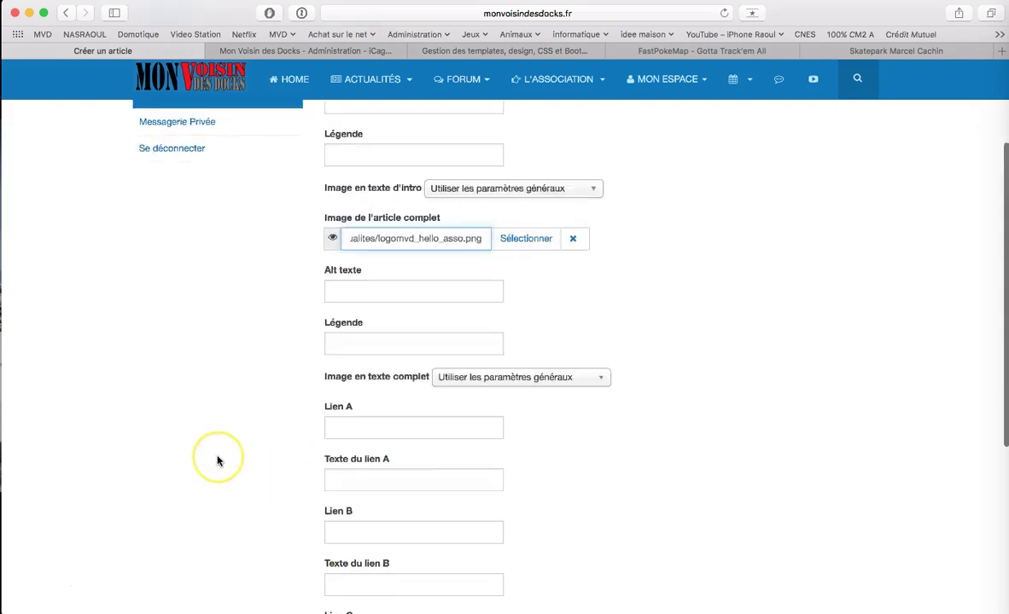
scroll(218, 461, up, 10)
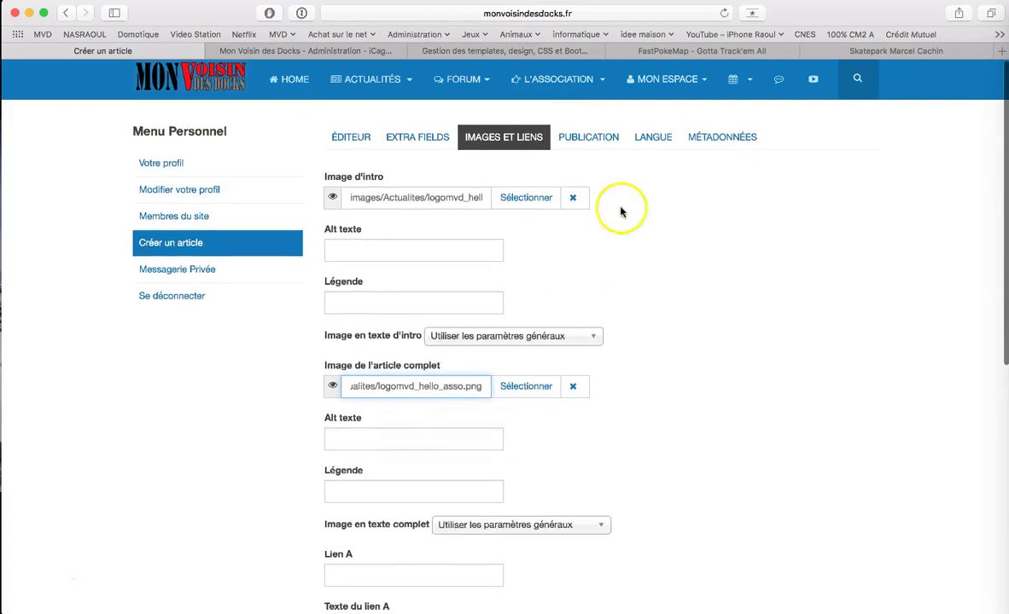
click(600, 144)
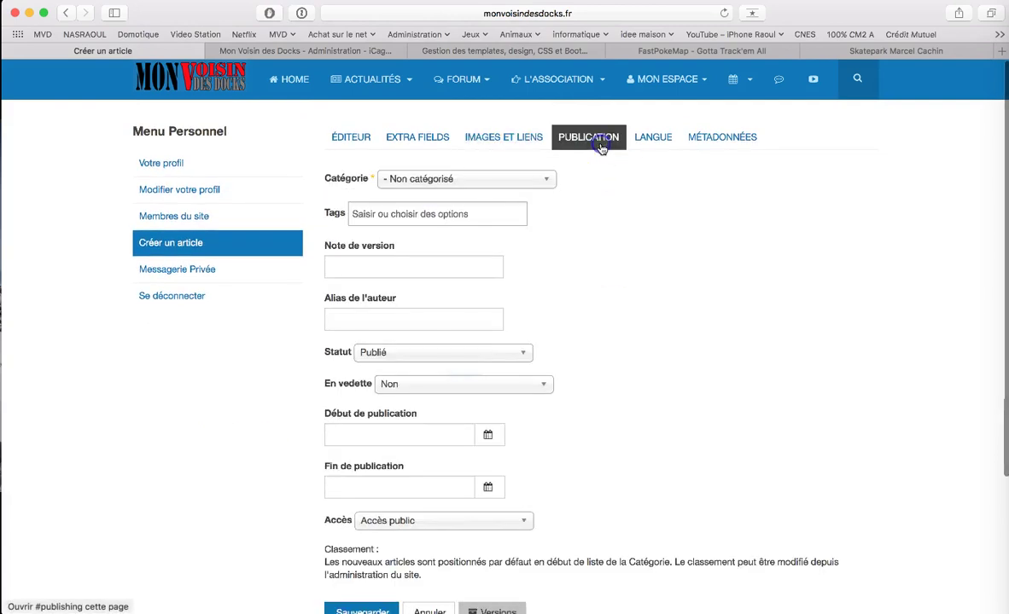
click(525, 179)
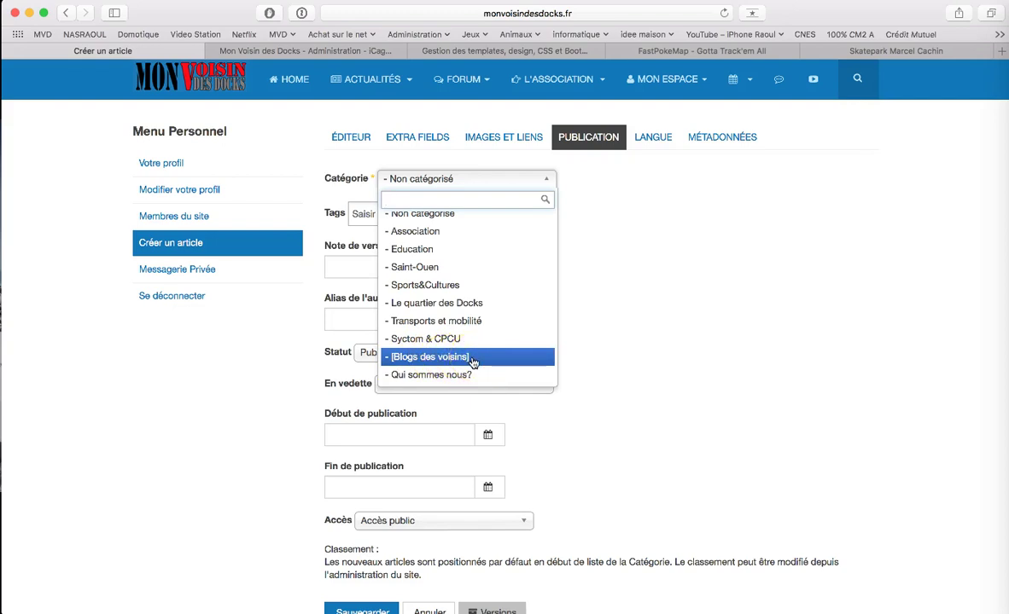
scroll(495, 355, up, 1)
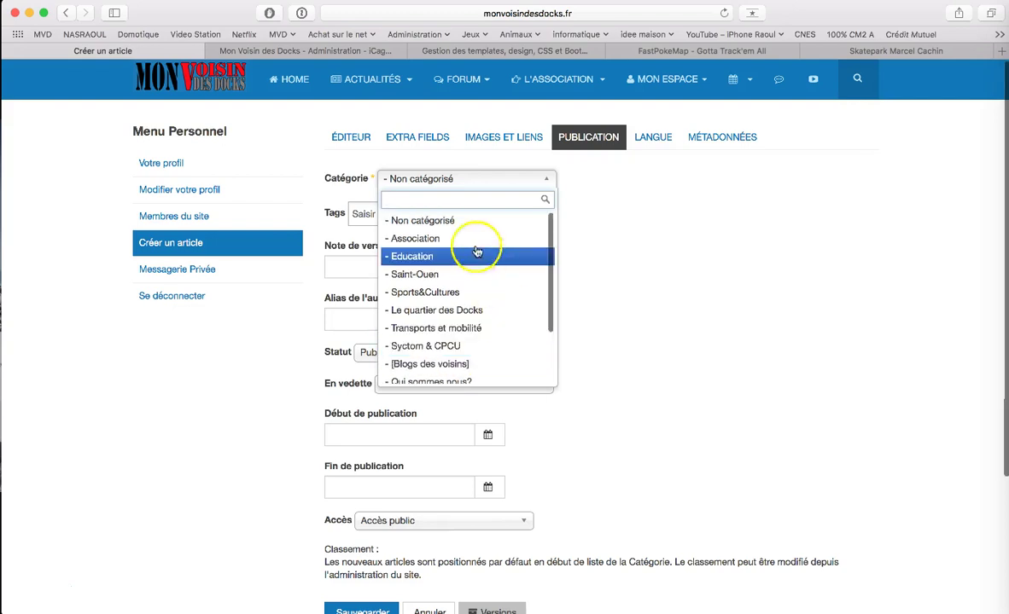
scroll(478, 333, down, 2)
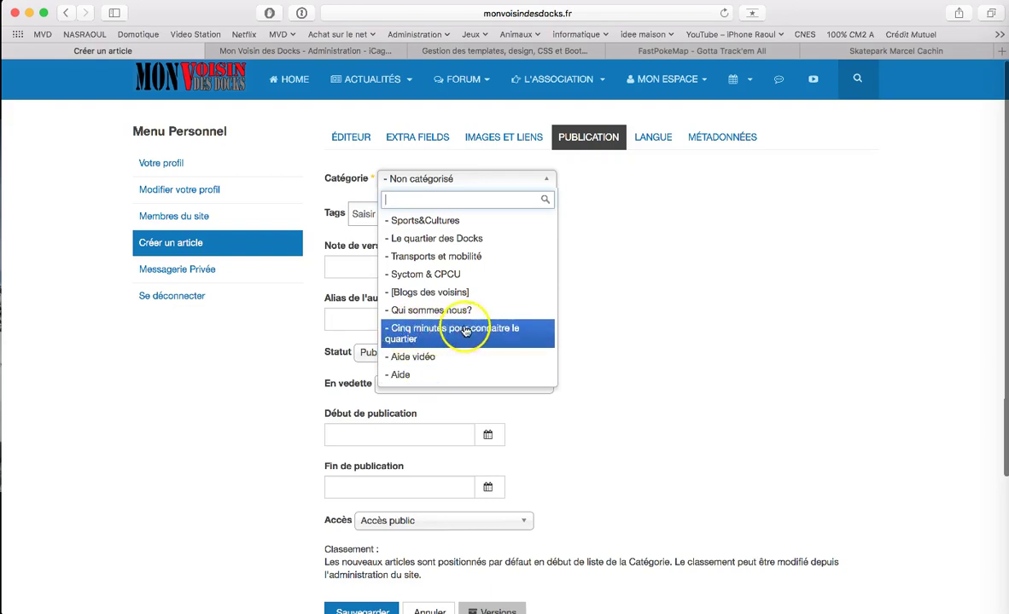
scroll(465, 320, up, 3)
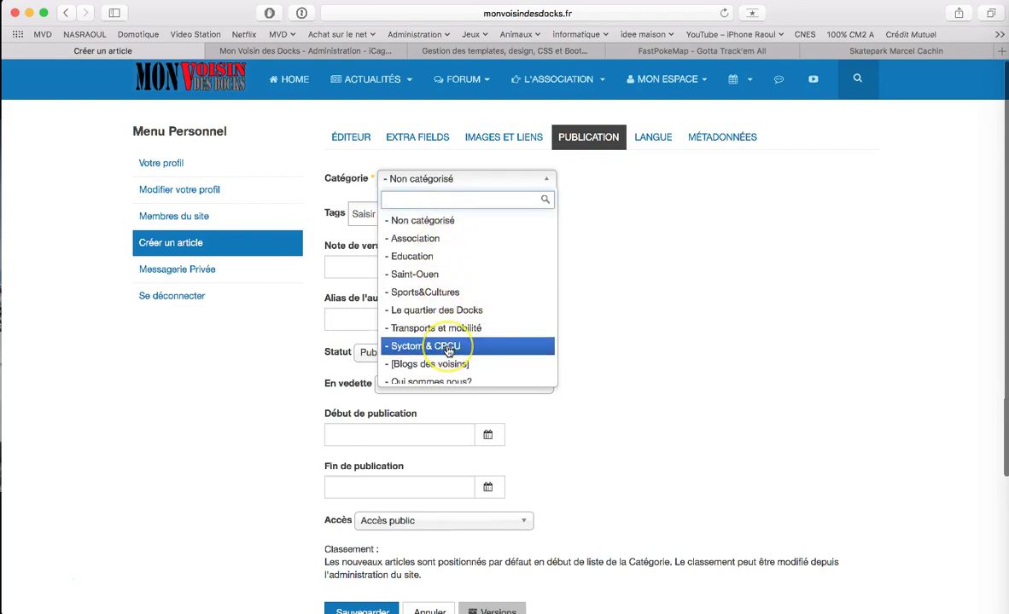
click(641, 301)
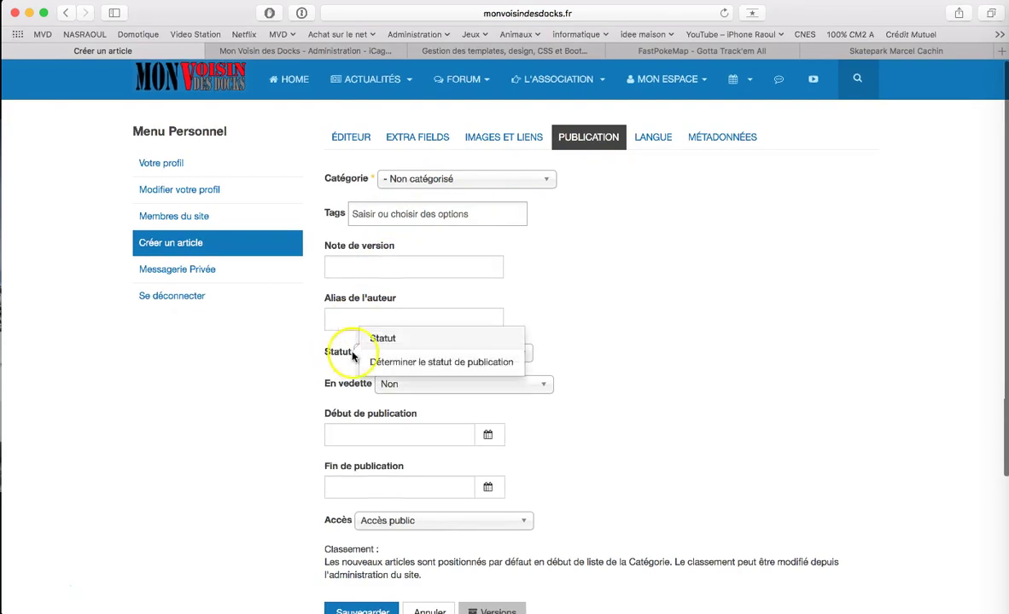
- Mark the new article as featured by setting En vedette to Oui in its publication settings
mouse_move(333, 359)
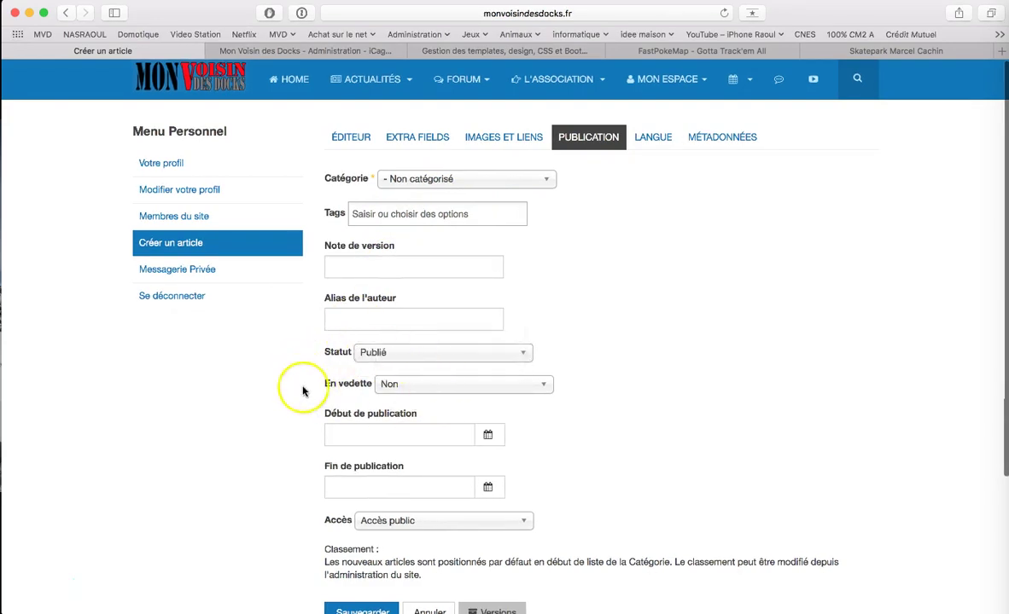
click(440, 388)
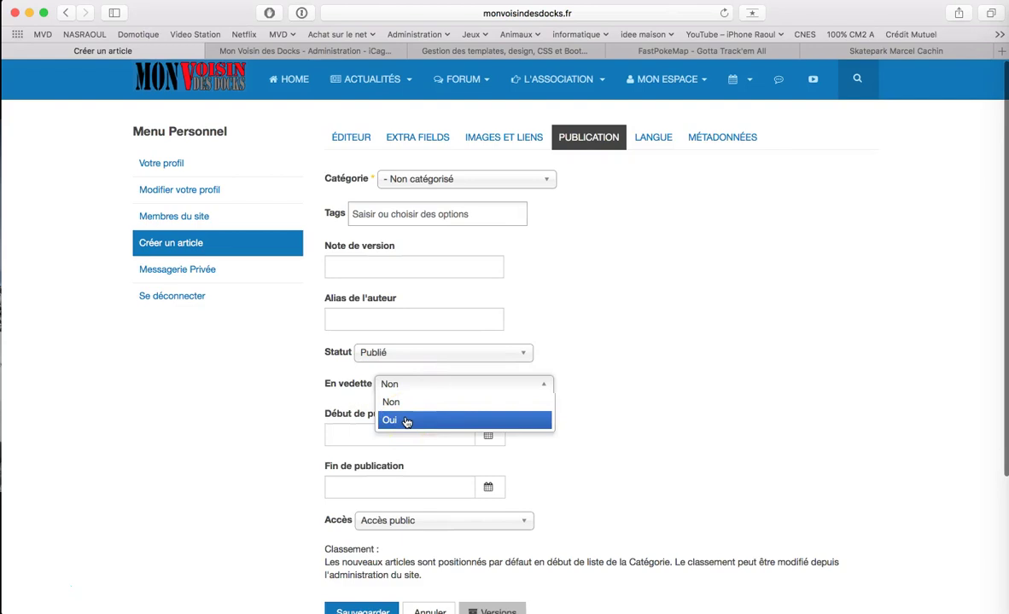
mouse_move(365, 83)
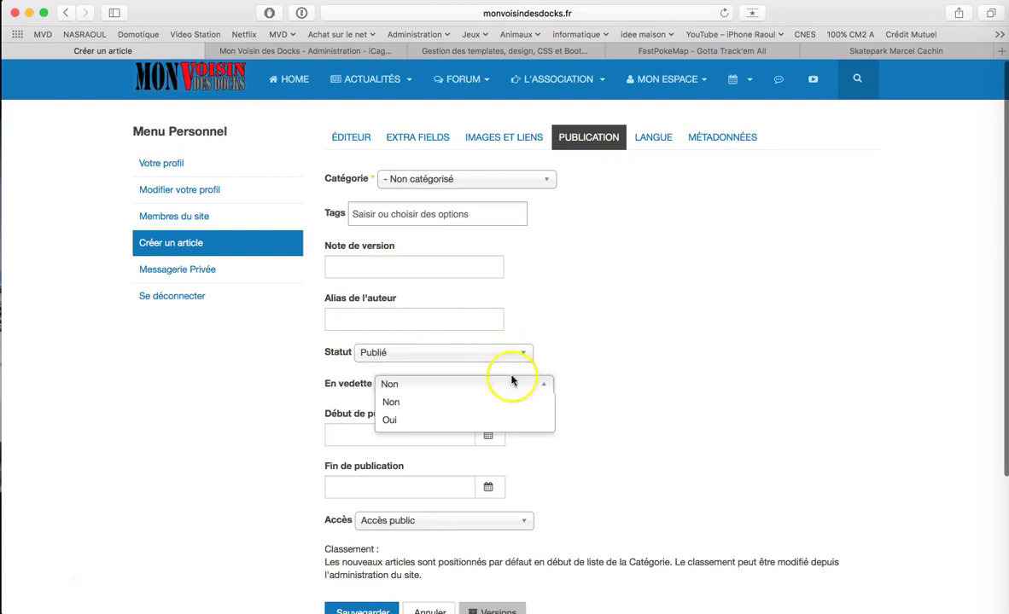
click(437, 422)
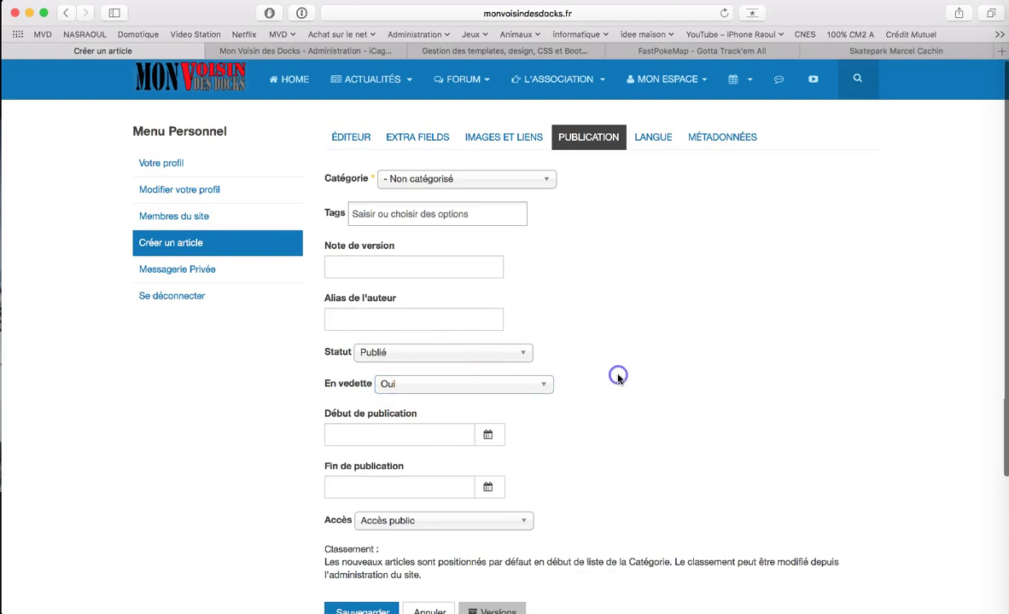
- Examine the article's remaining publication options, along with its language and metadata sections
scroll(617, 378, down, 2)
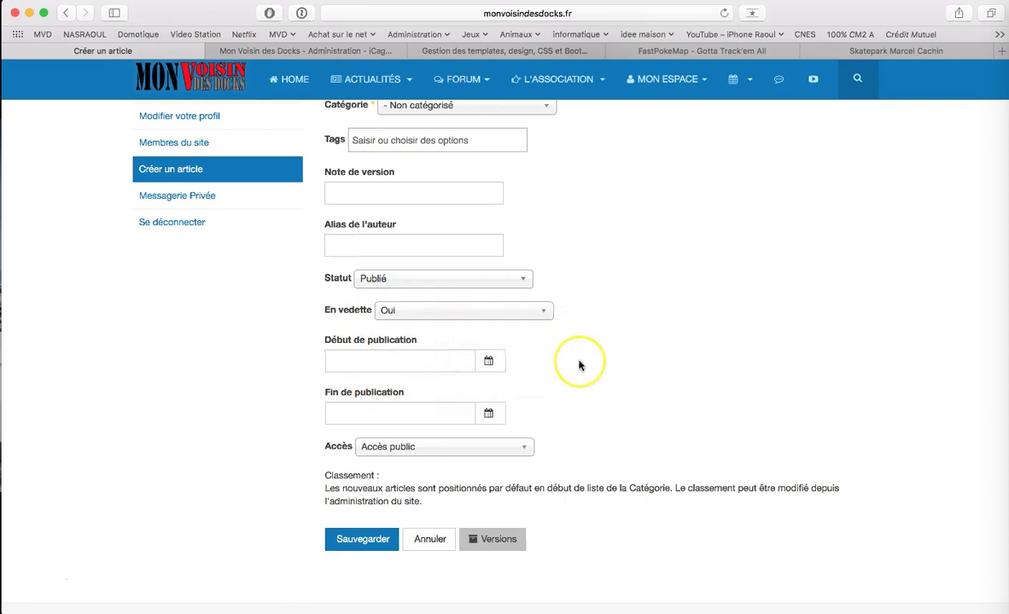
scroll(579, 365, down, 5)
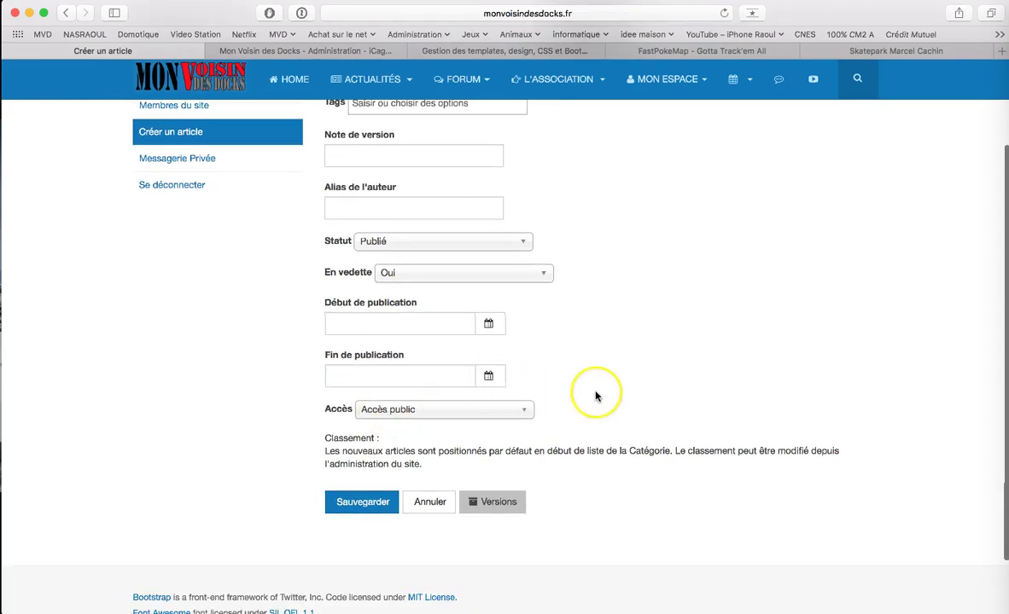
scroll(596, 395, up, 5)
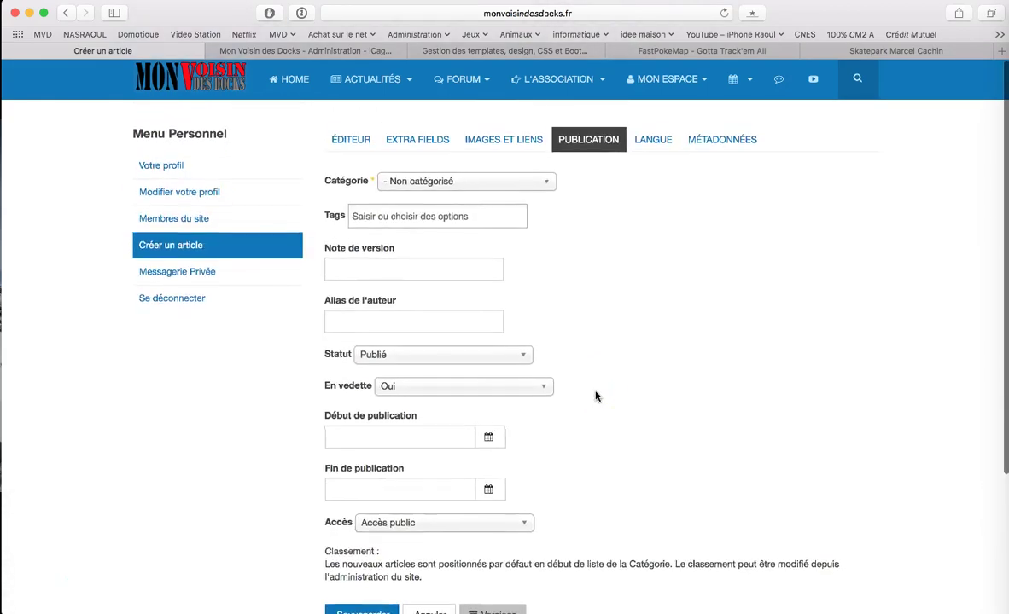
click(641, 140)
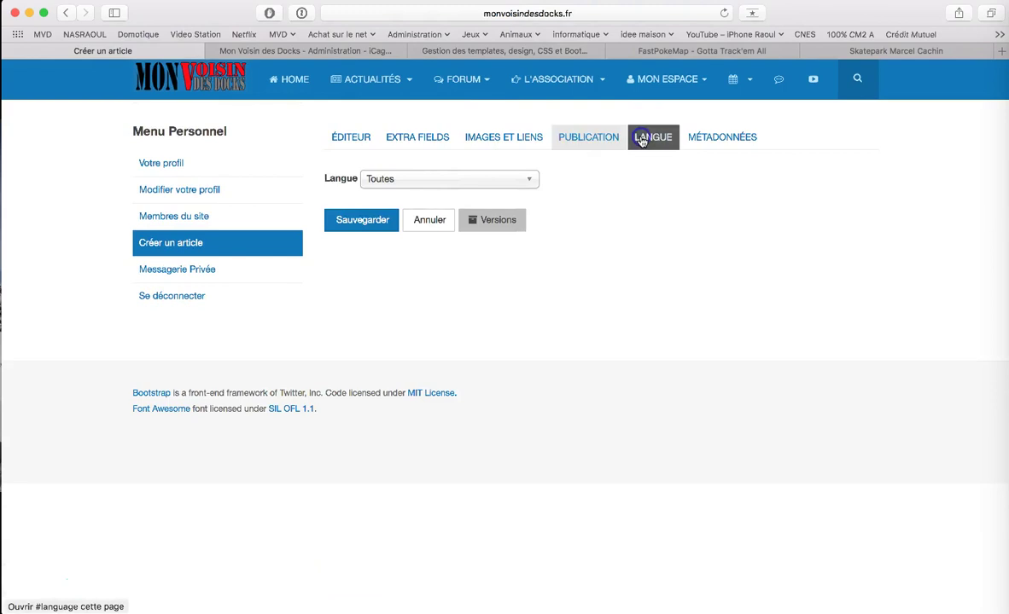
click(731, 147)
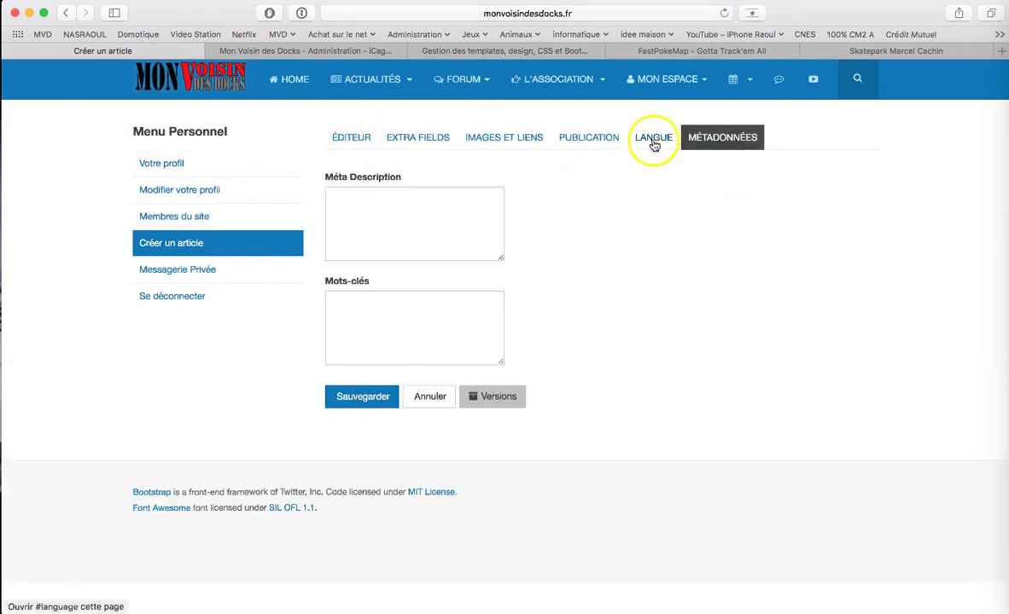
- Review the new article's form from the publication settings back through images and links to the editor
click(586, 139)
scroll(597, 273, down, 5)
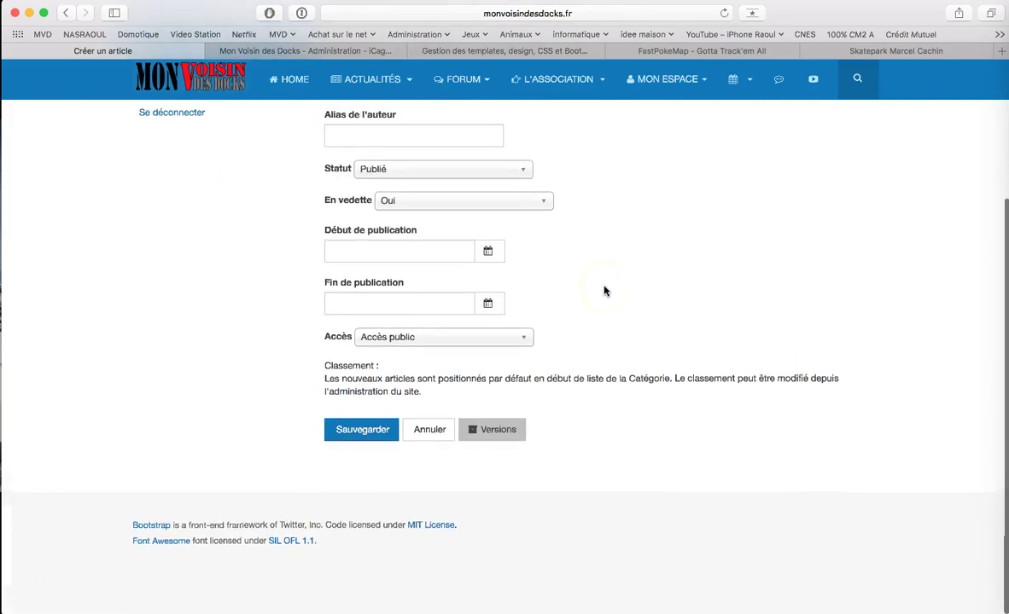
scroll(603, 290, up, 5)
scroll(603, 290, down, 1)
click(493, 139)
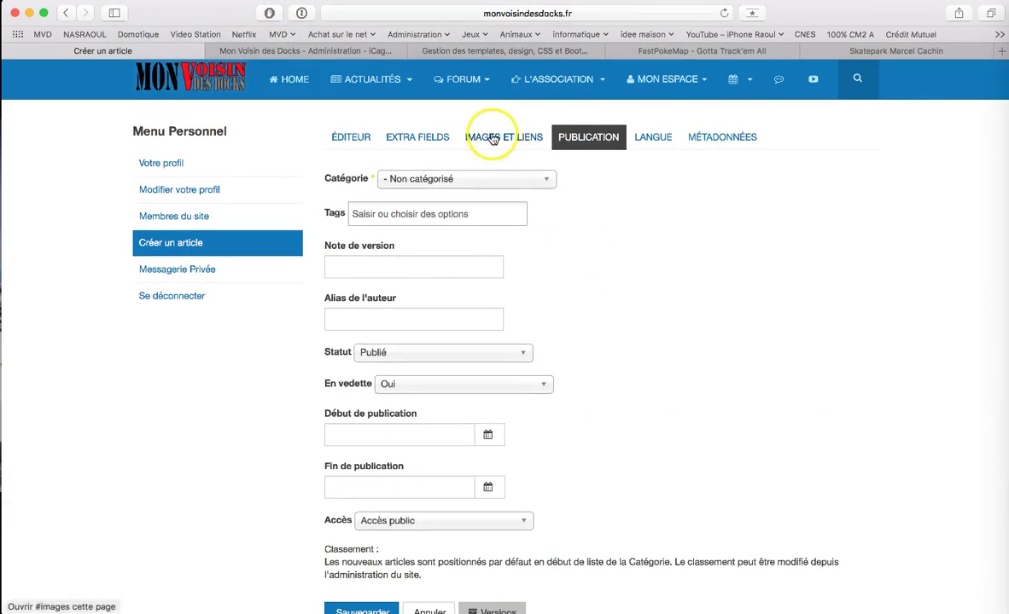
scroll(668, 321, down, 10)
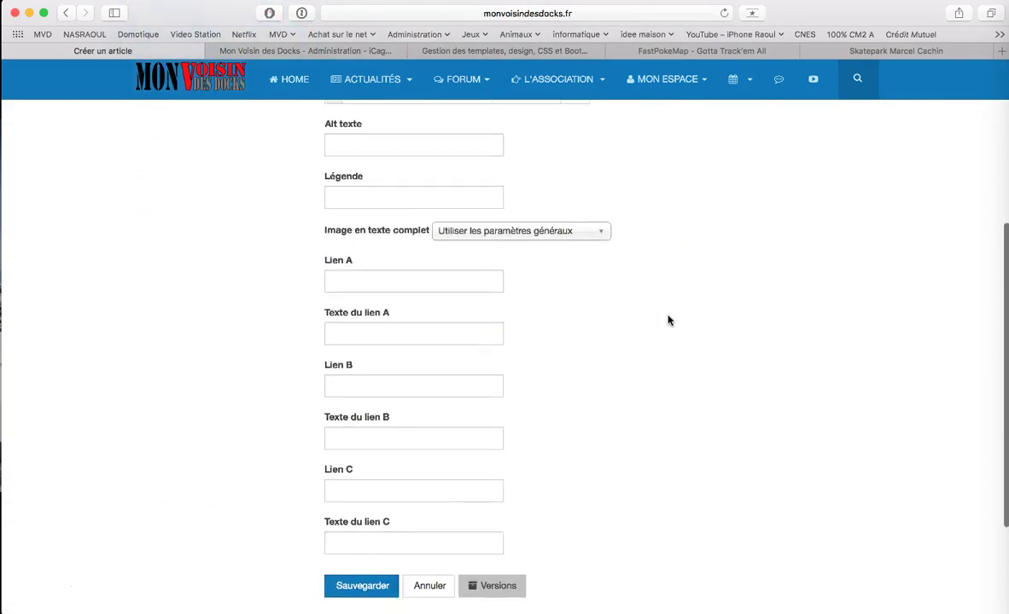
scroll(668, 321, up, 10)
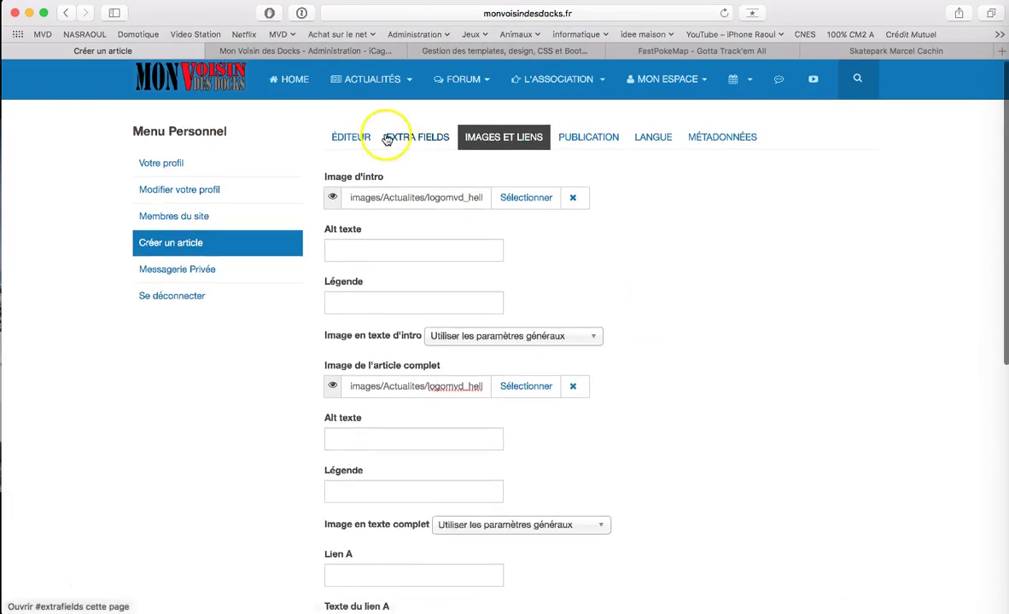
click(346, 136)
scroll(613, 378, down, 10)
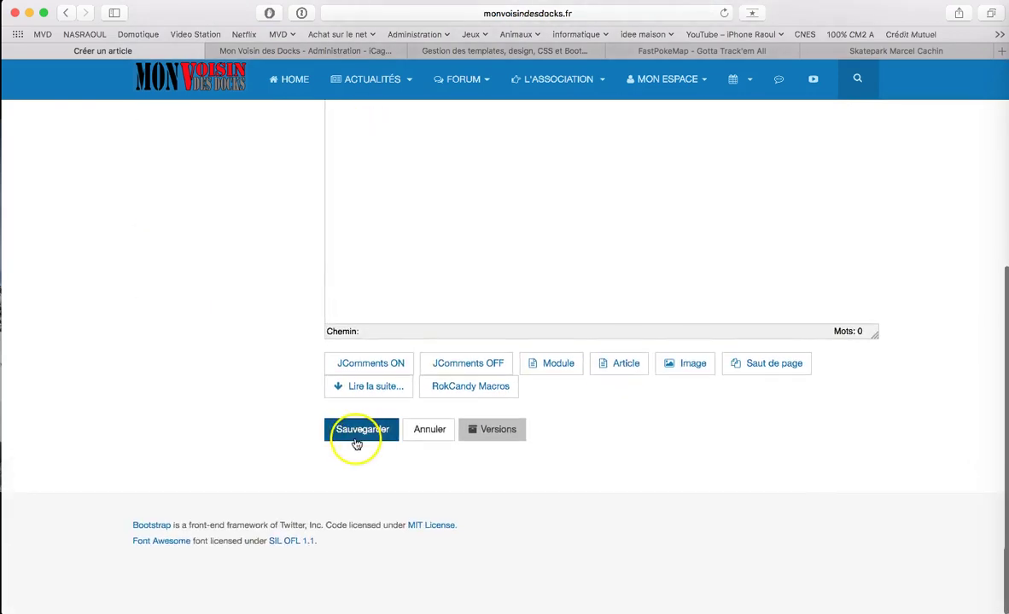
scroll(251, 282, up, 10)
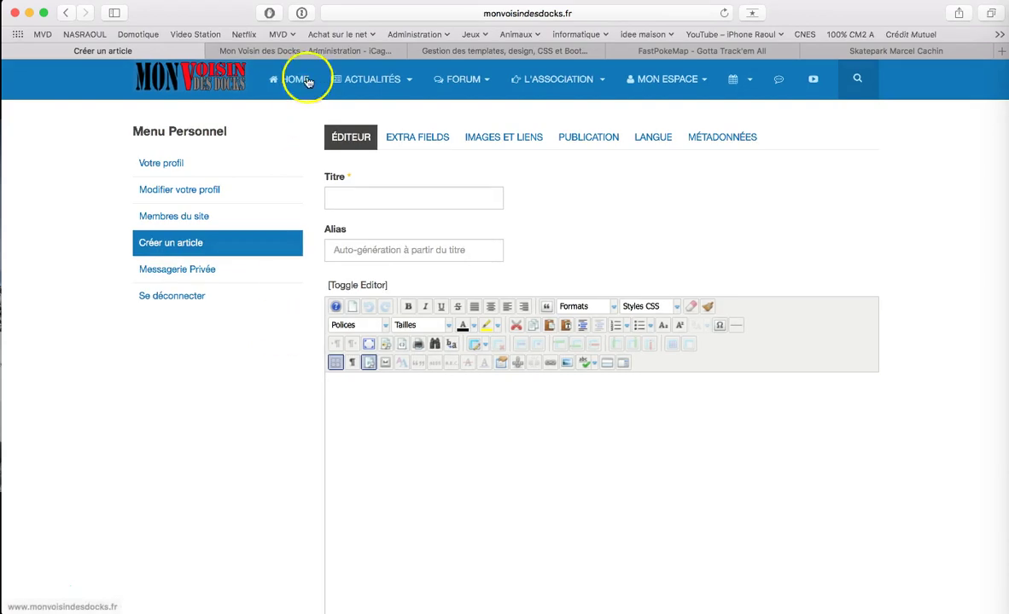
- Open the Jeux Olympiques Paris 2024 article from Actualités for editing and examine where its read-more separator divides the text
click(365, 82)
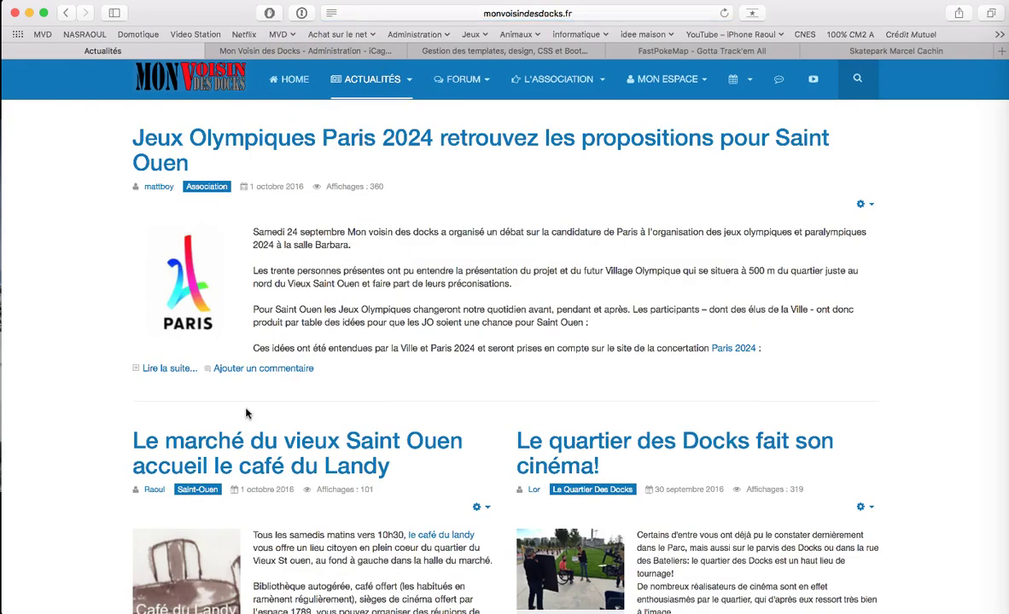
click(871, 206)
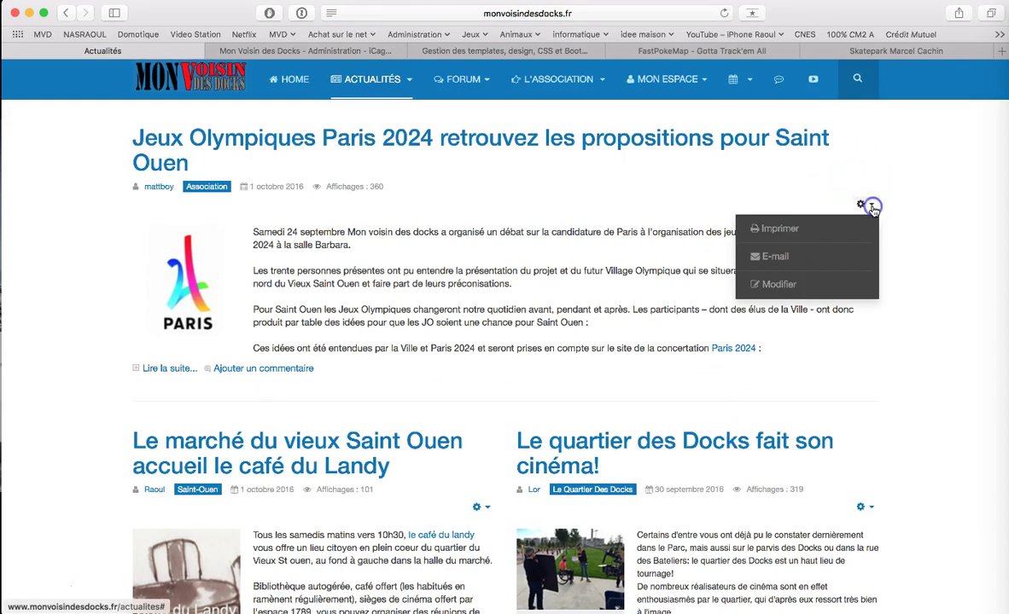
click(777, 285)
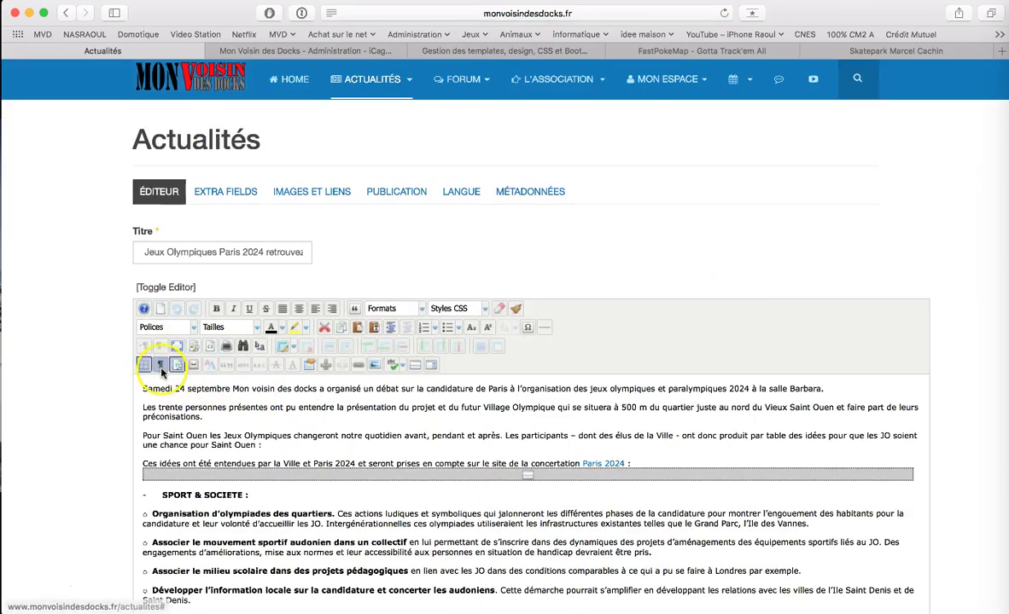
scroll(86, 379, down, 6)
scroll(86, 379, up, 3)
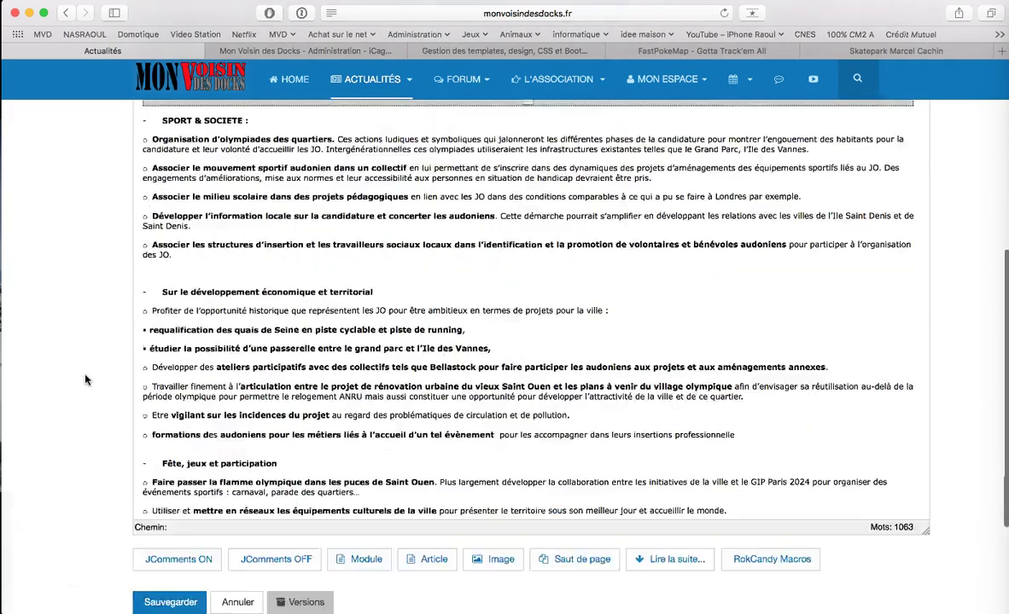
scroll(85, 379, up, 3)
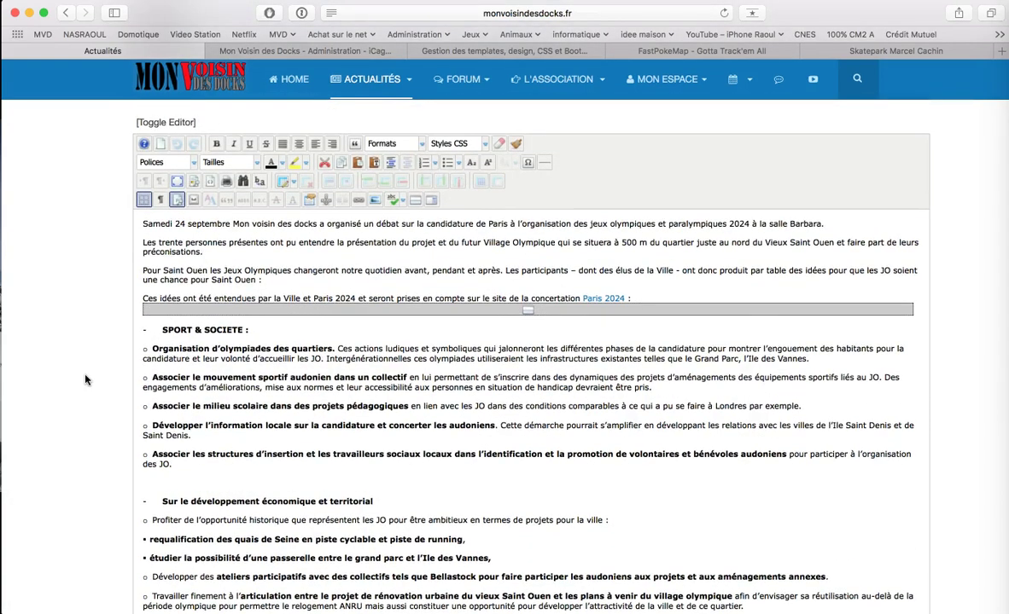
scroll(86, 379, up, 3)
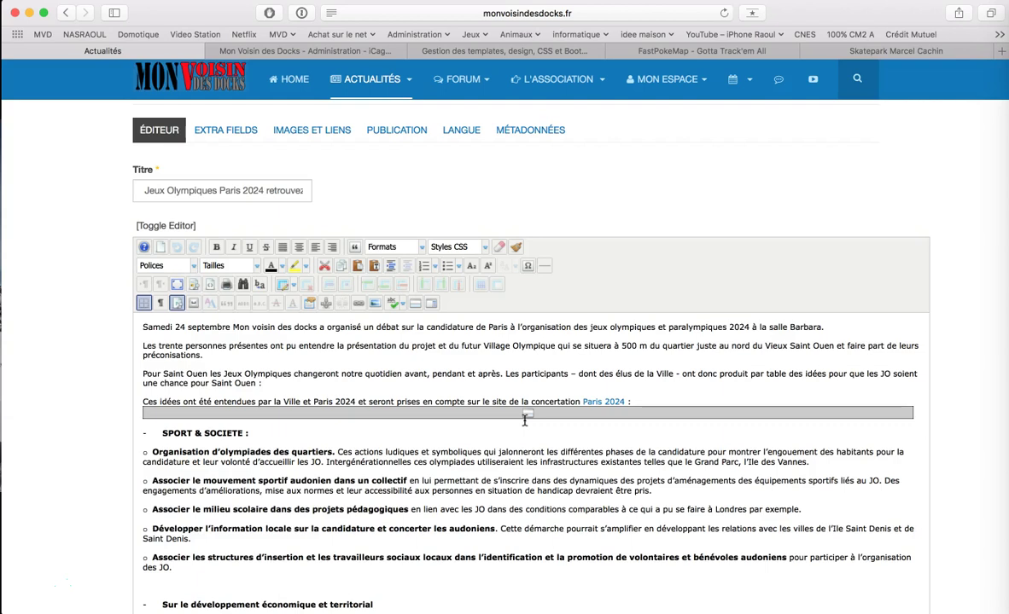
- Return to the Actualités list and examine how the articles' intro texts and Lire la suite links are displayed
click(392, 82)
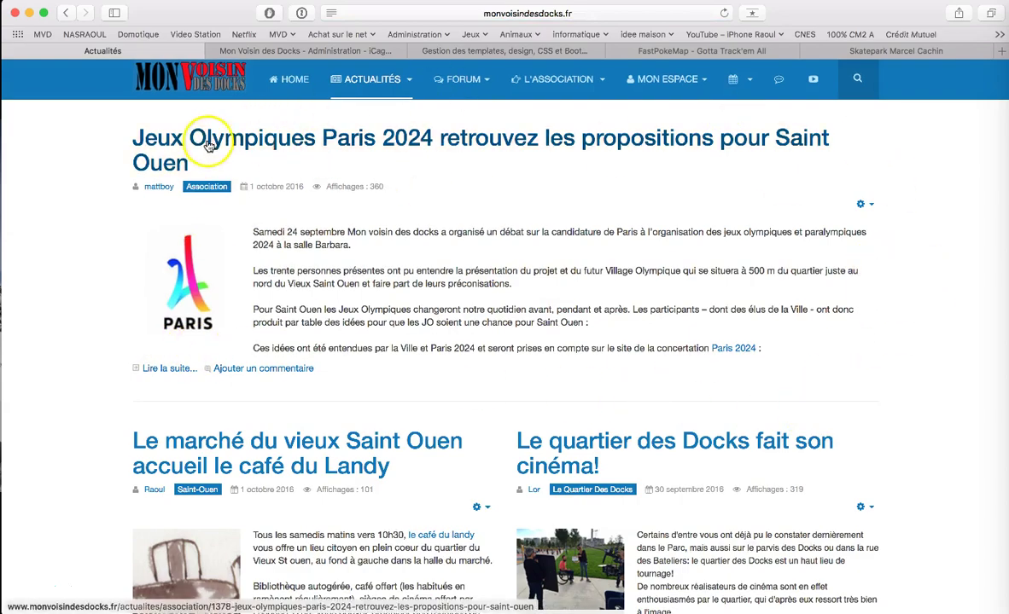
scroll(357, 315, down, 5)
scroll(356, 315, up, 5)
scroll(315, 265, left, 5)
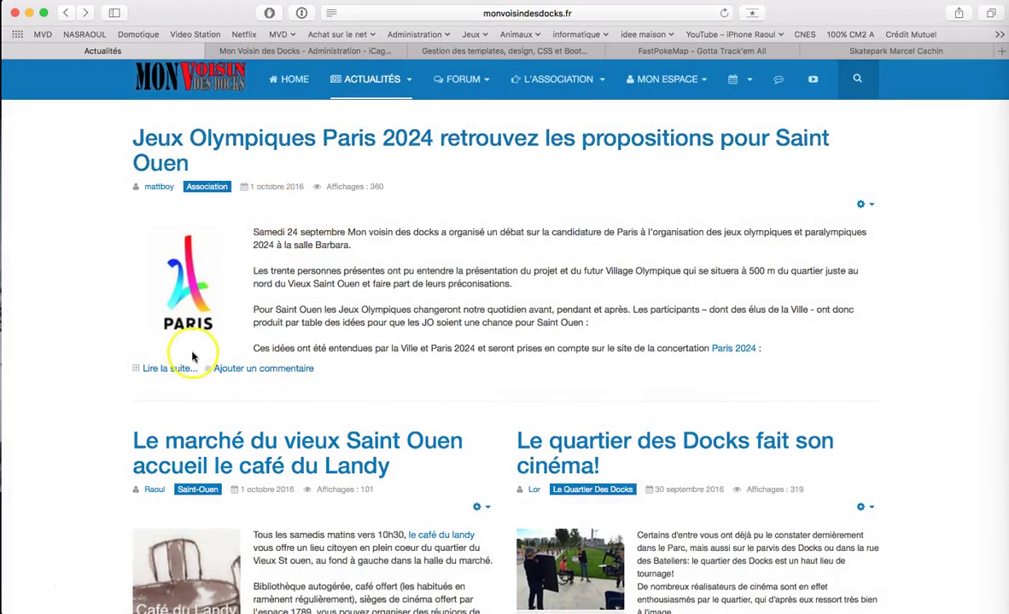
scroll(467, 296, down, 5)
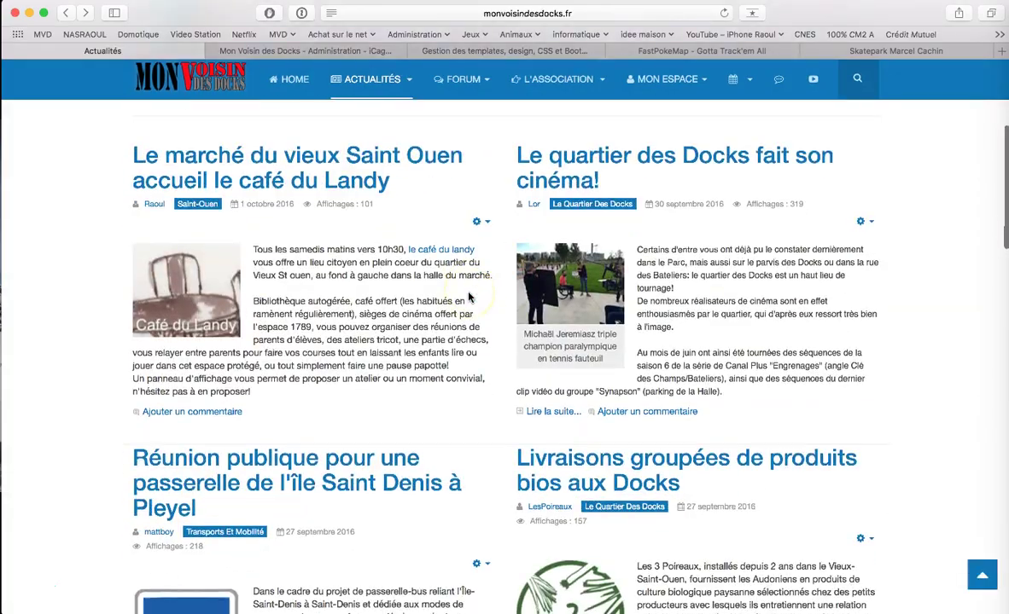
scroll(468, 299, down, 5)
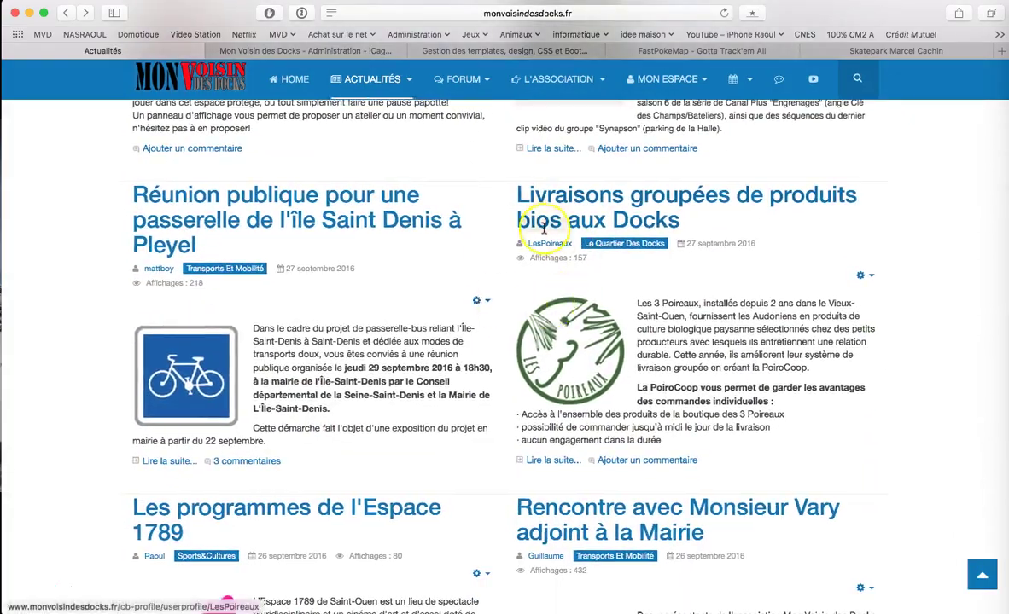
scroll(512, 324, up, 10)
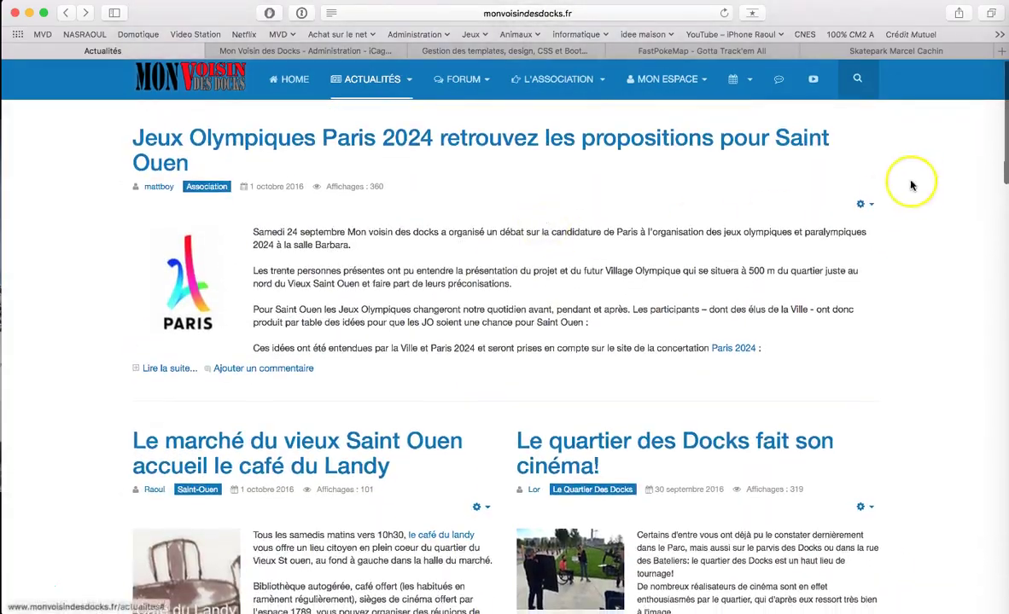
- Reopen the Jeux Olympiques Paris 2024 article for editing and compare the text before and after its read-more separator
click(863, 204)
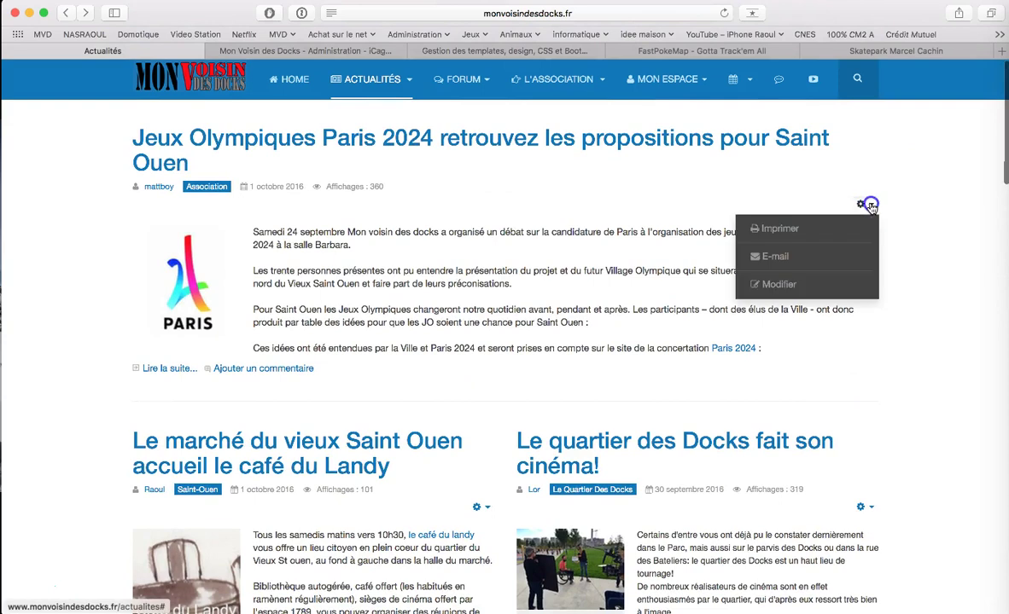
click(804, 288)
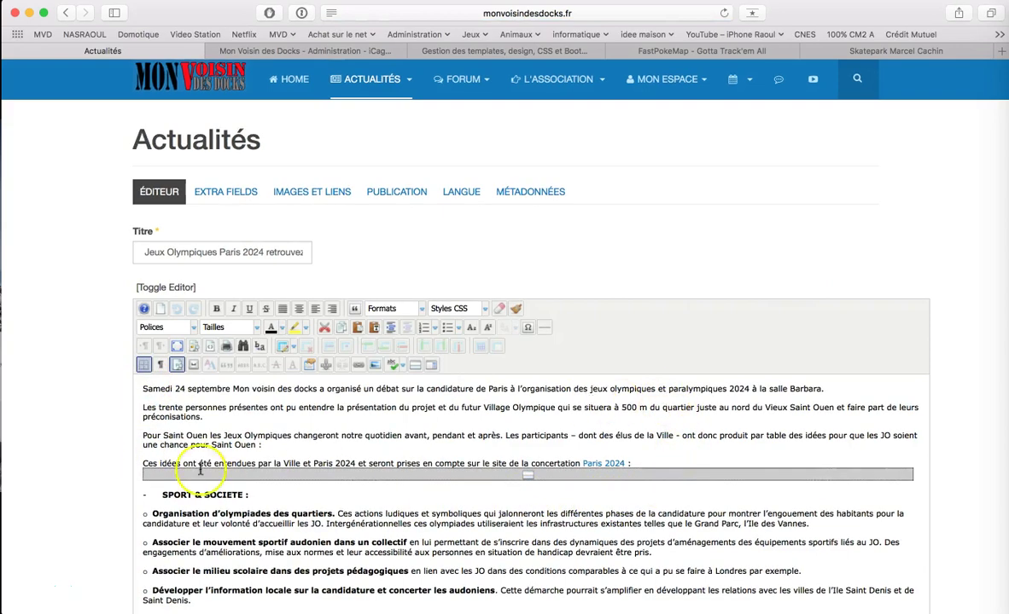
scroll(5, 444, down, 1)
scroll(5, 444, down, 3)
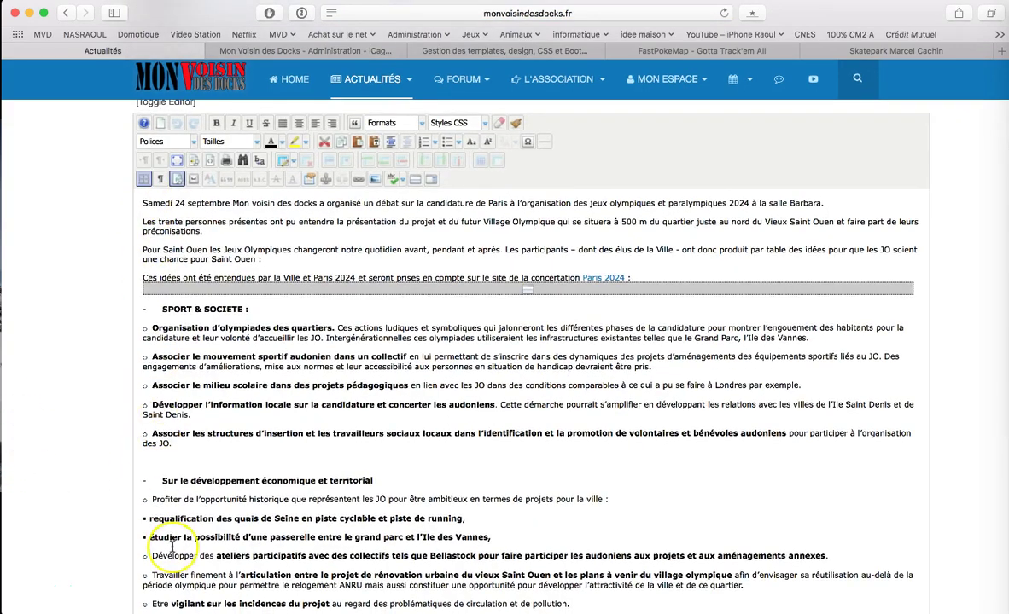
scroll(172, 547, down, 3)
scroll(171, 547, down, 5)
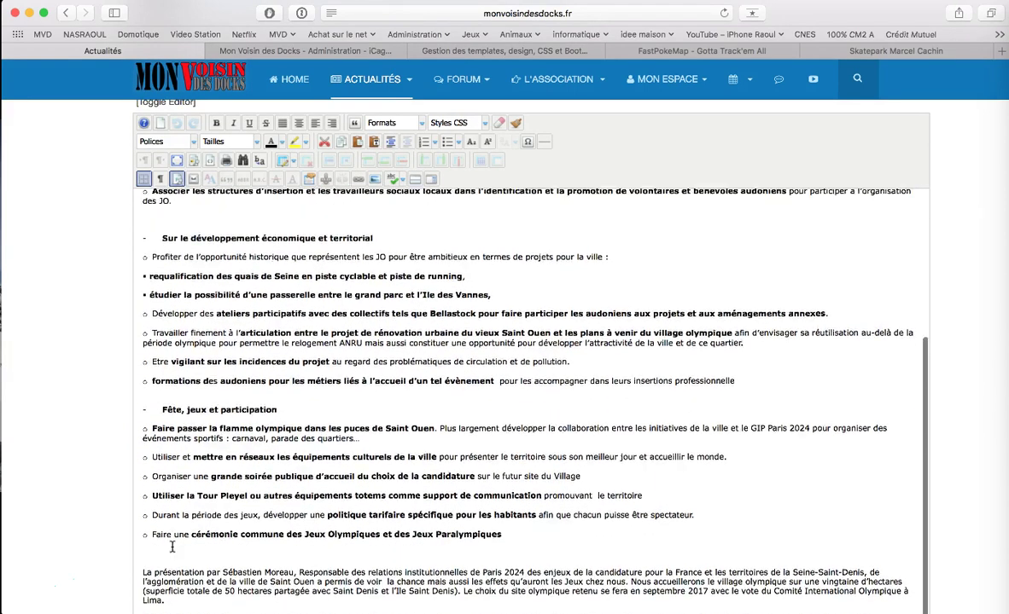
scroll(171, 549, up, 8)
scroll(582, 431, up, 2)
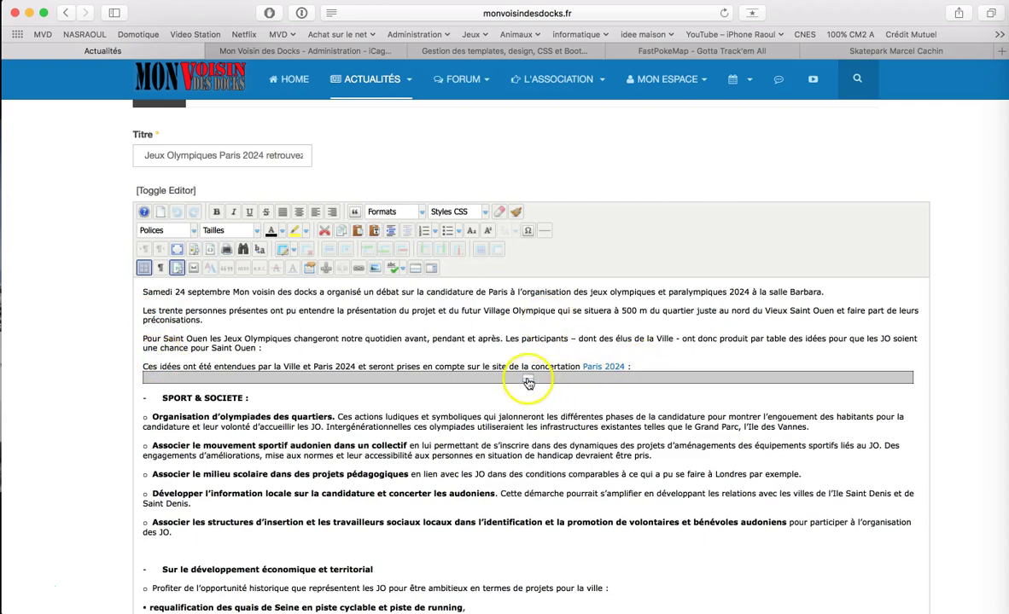
- Try to insert a Lire la suite link after the paragraph ending in Paris 2024, and return to the Actualités list
click(641, 367)
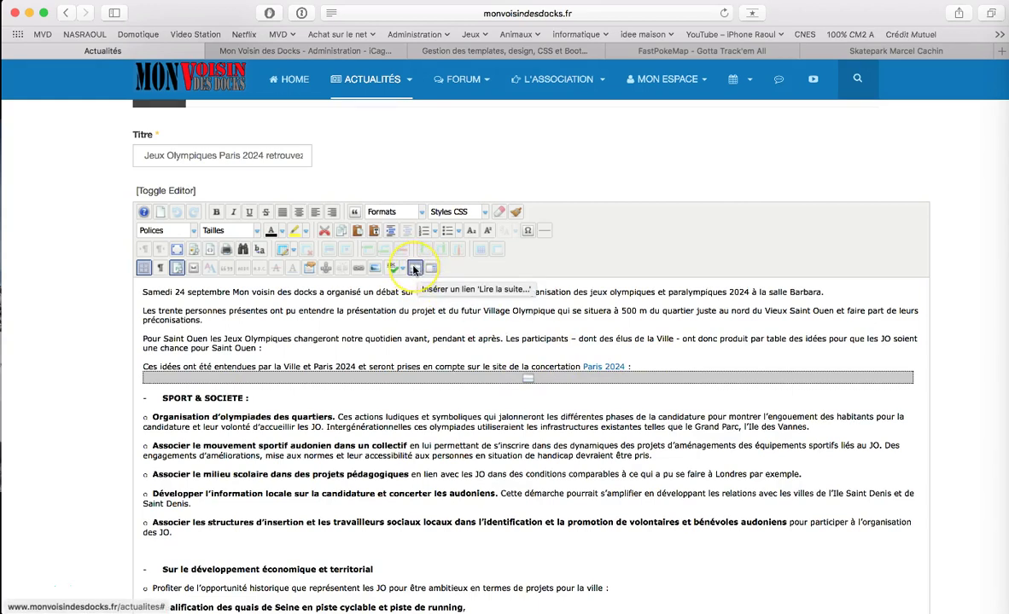
click(414, 269)
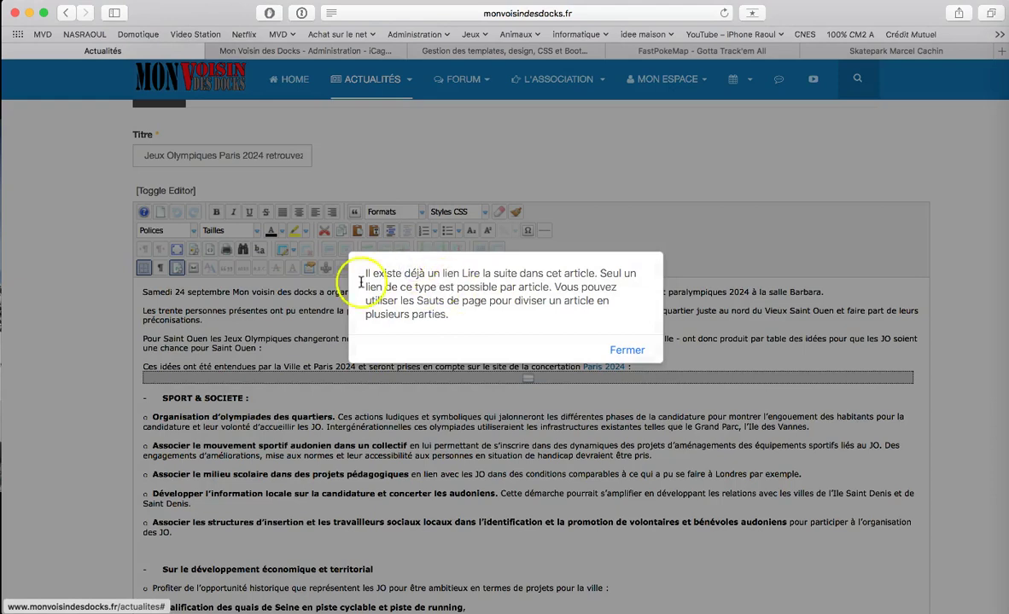
click(627, 351)
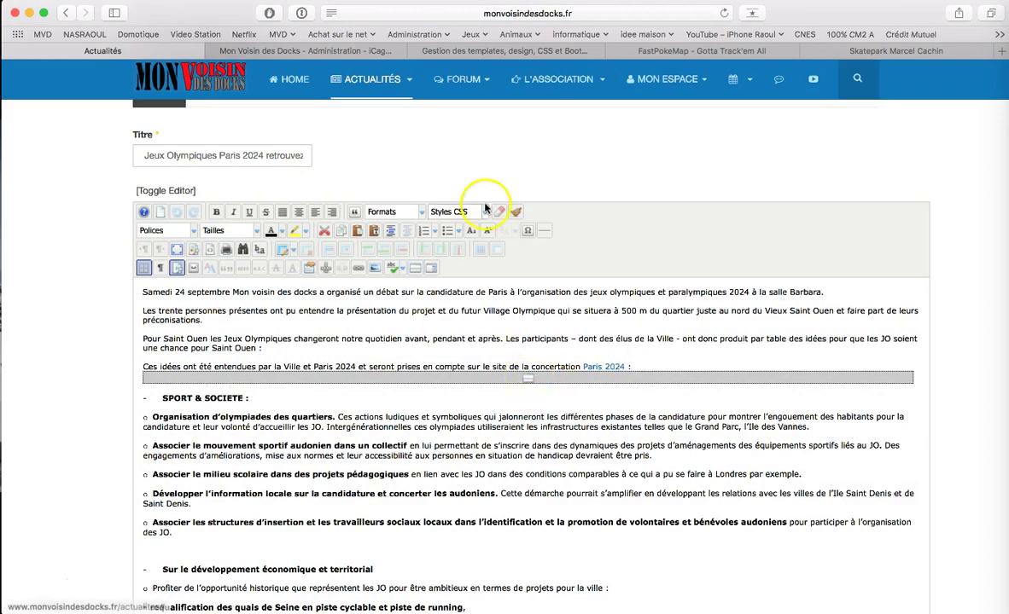
mouse_move(362, 90)
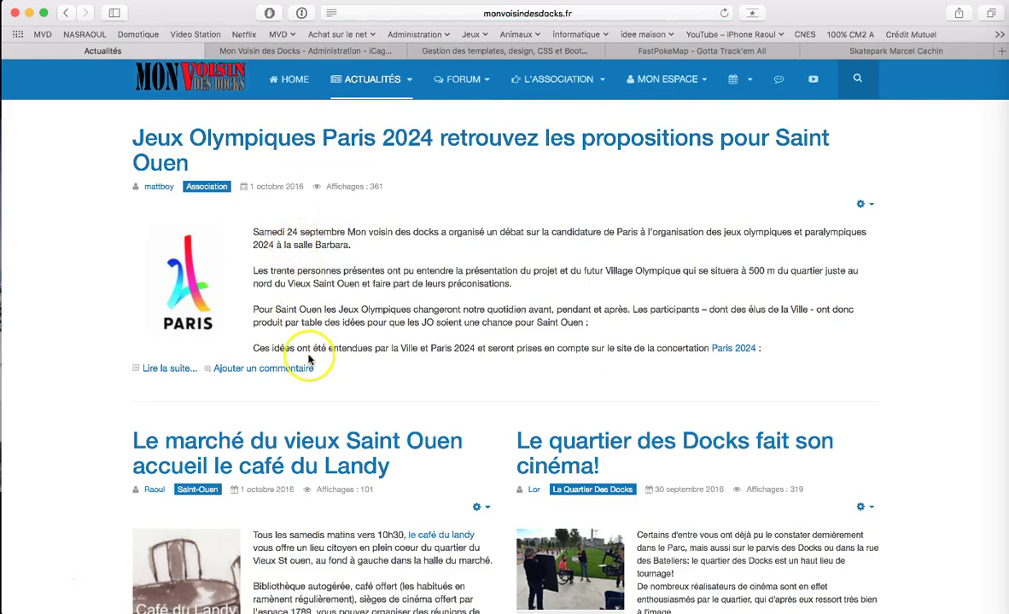
- Open the full Jeux Olympiques Paris 2024 article, examine the text following its intro, and return to the Actualités list
click(211, 141)
scroll(387, 281, down, 5)
scroll(388, 307, up, 5)
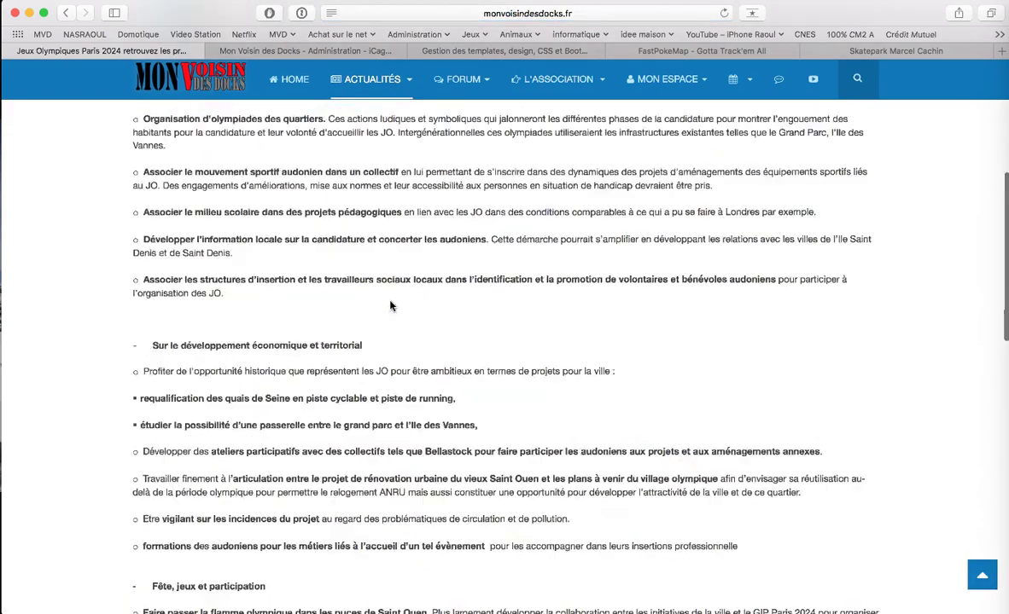
click(359, 86)
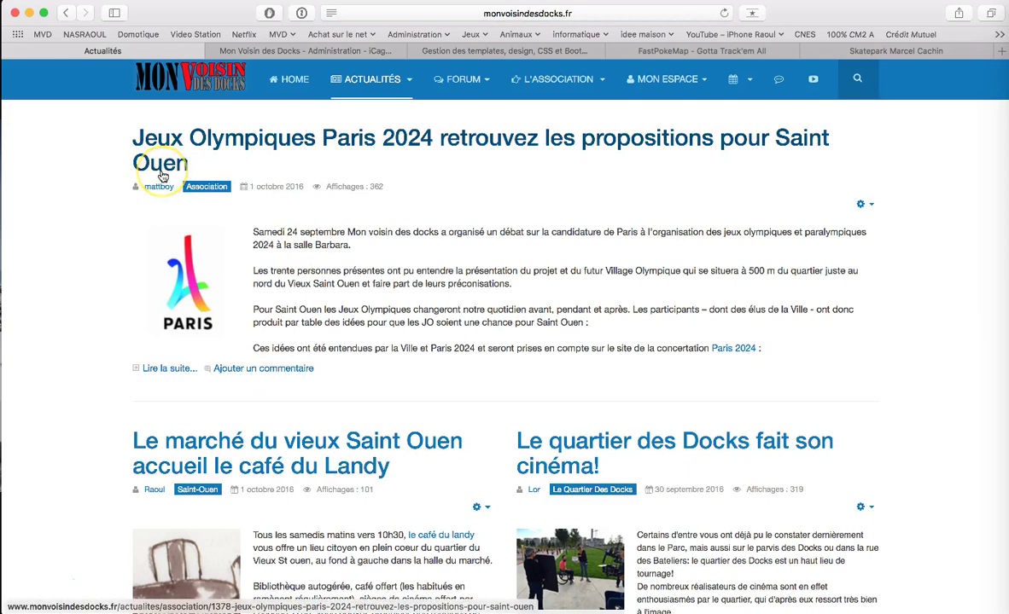
- Examine the intro texts, images and Lire la suite links of the articles throughout the Actualités list, and return to its first article
scroll(163, 180, down, 1)
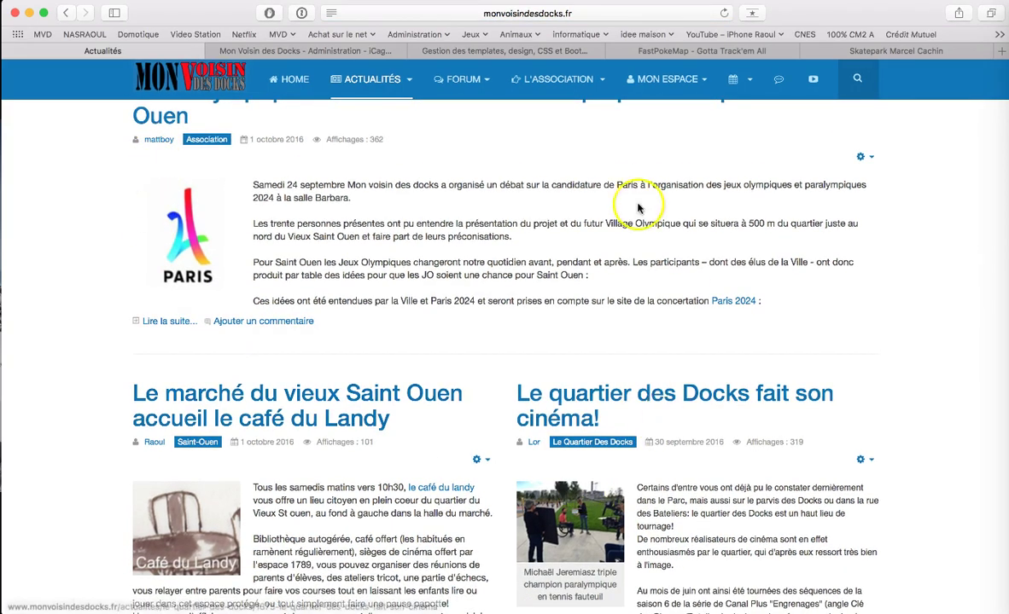
scroll(324, 412, down, 5)
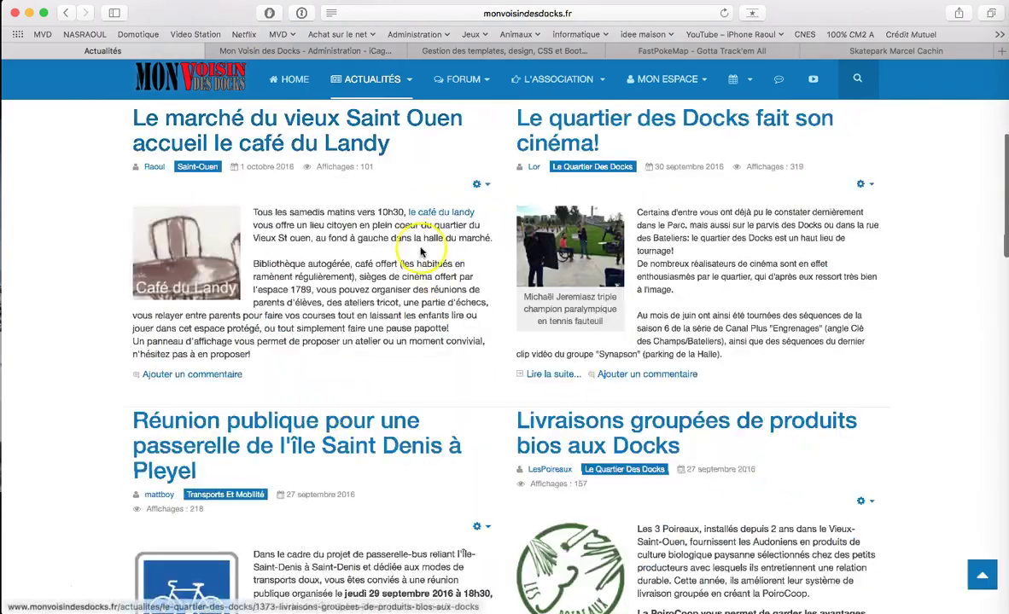
scroll(531, 422, down, 9)
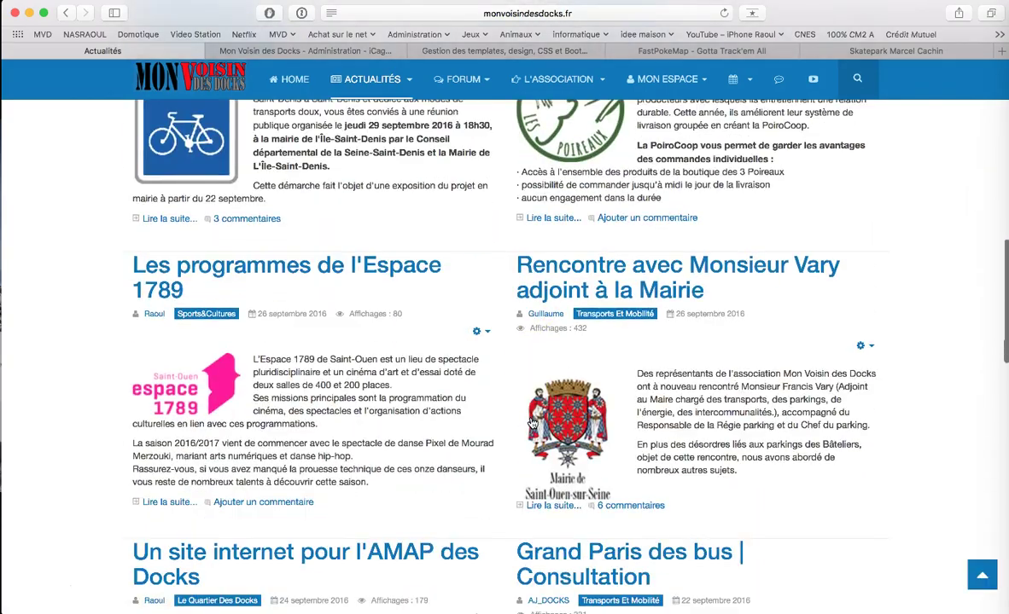
scroll(425, 285, down, 6)
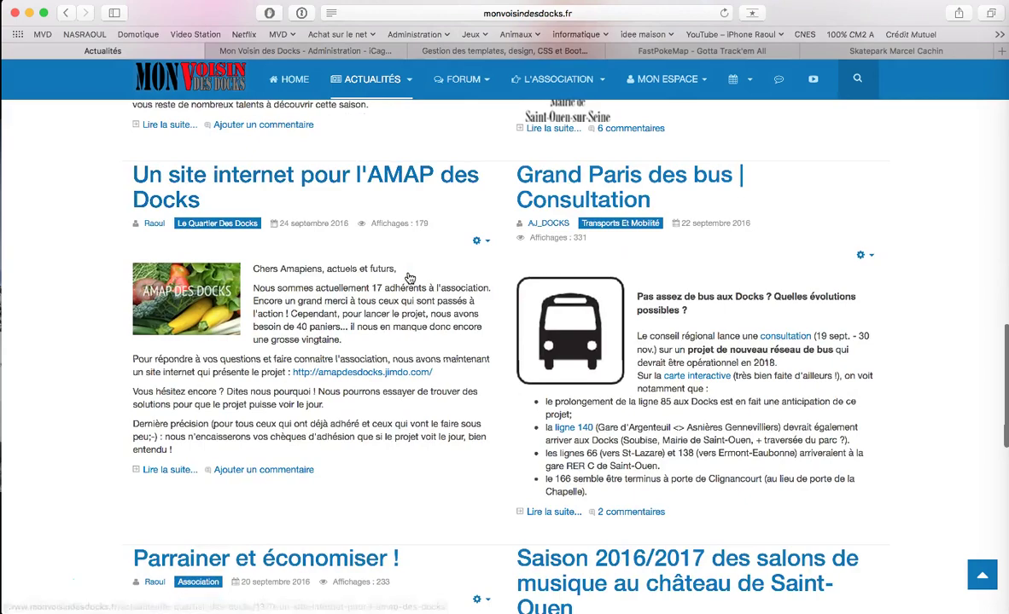
scroll(408, 275, up, 20)
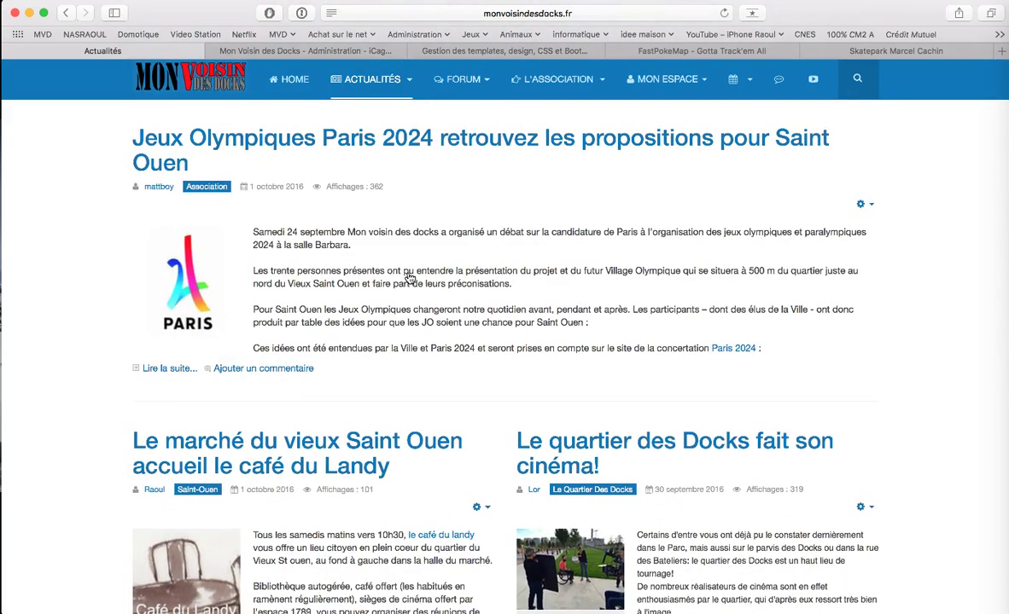